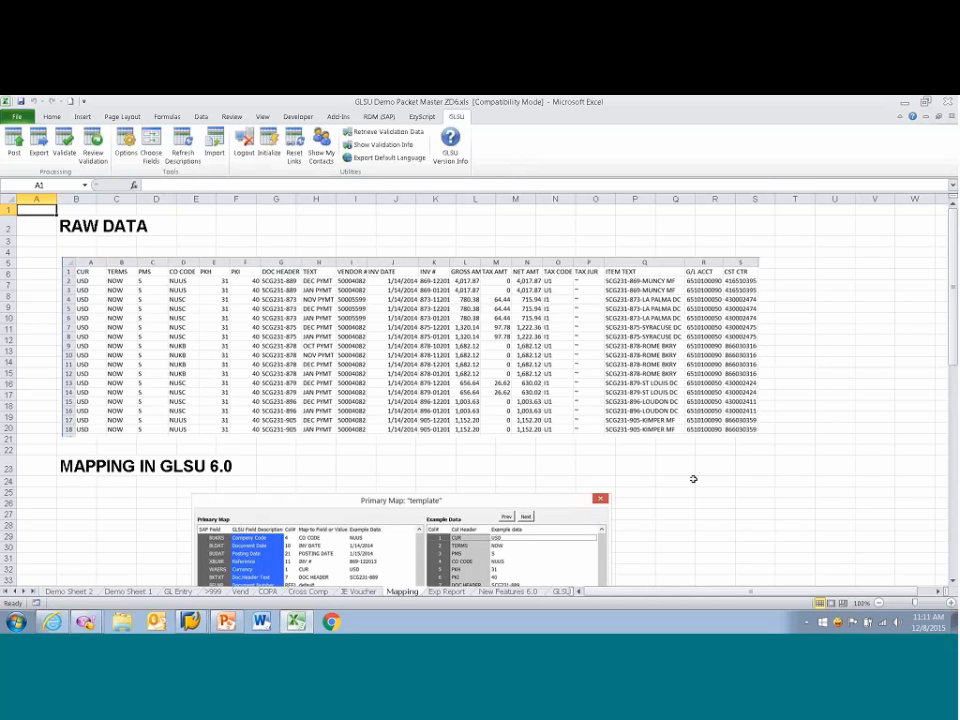
Step: Examine the raw data, the GLSU 6.0 mapping and the resulting GLSU template on the Mapping sheet
{"action": "scroll", "coordinate": [693, 479], "scroll_direction": "down", "scroll_amount": 3}
{"action": "scroll", "coordinate": [693, 479], "scroll_direction": "down", "scroll_amount": 3}
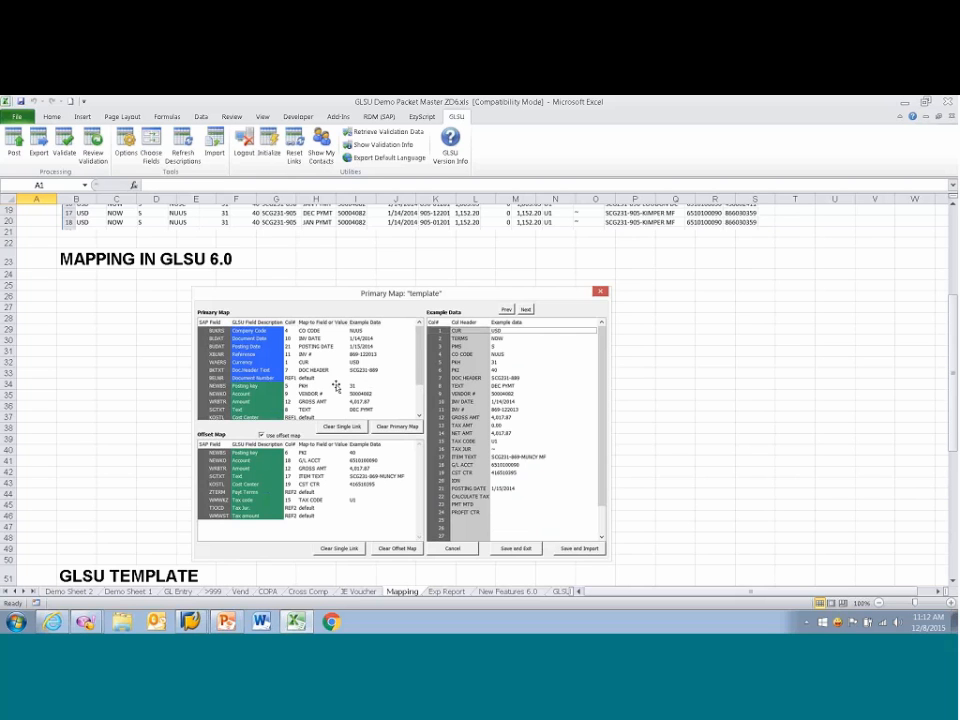
{"action": "scroll", "coordinate": [336, 387], "scroll_direction": "down", "scroll_amount": 10}
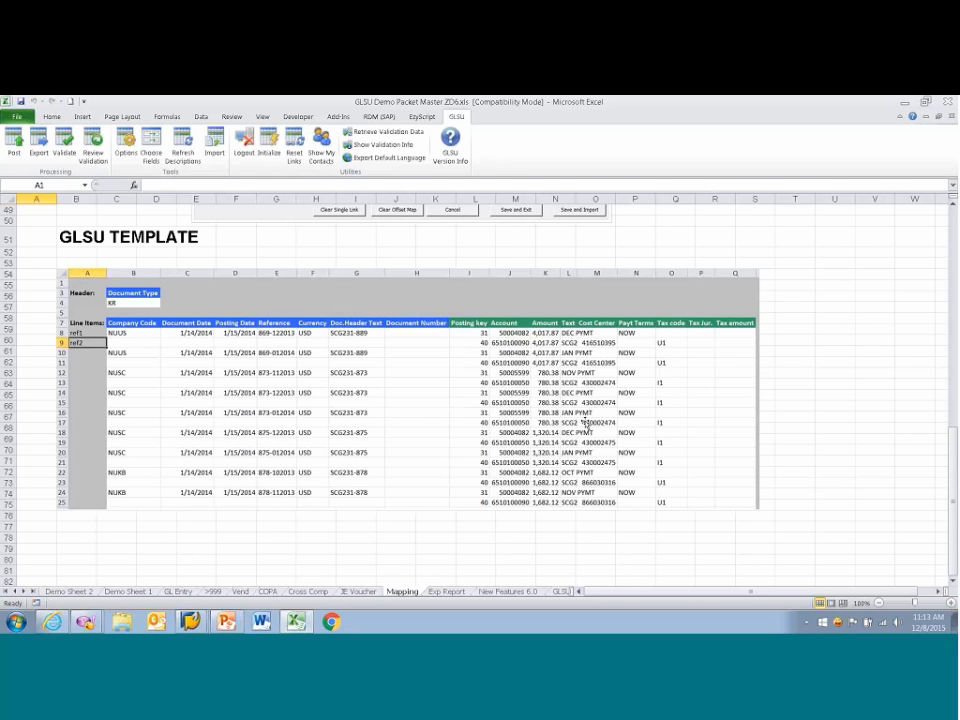
{"action": "scroll", "coordinate": [587, 493], "scroll_direction": "up", "scroll_amount": 16}
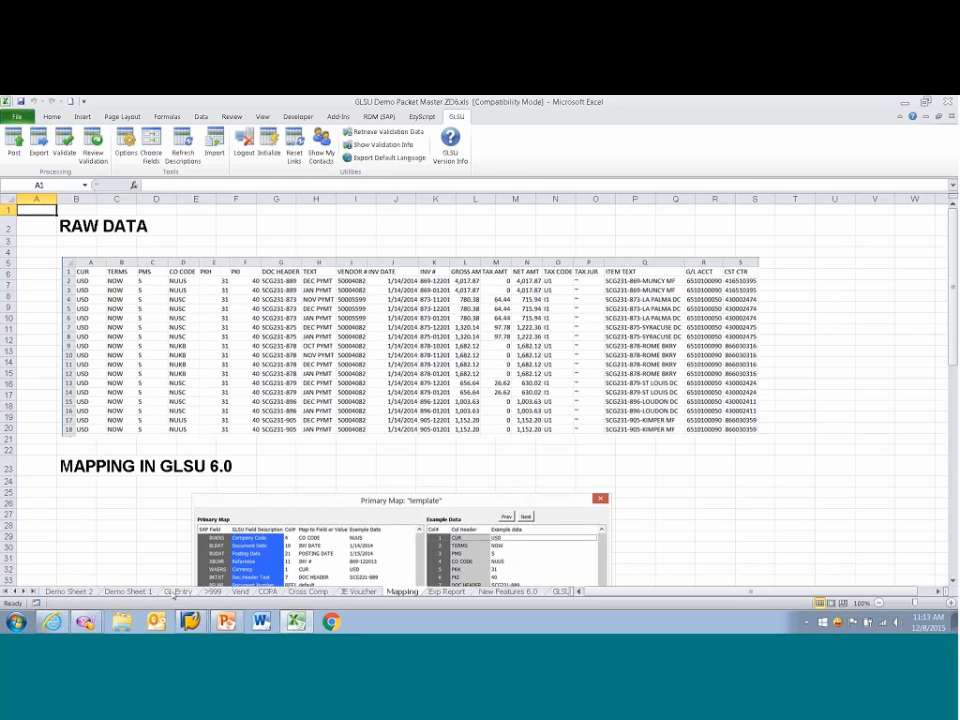
Step: Initialize Demo Sheet 1 as a GLSU sheet from a stored template, accepting that the existing worksheet is overwritten
{"action": "left_click", "coordinate": [125, 591]}
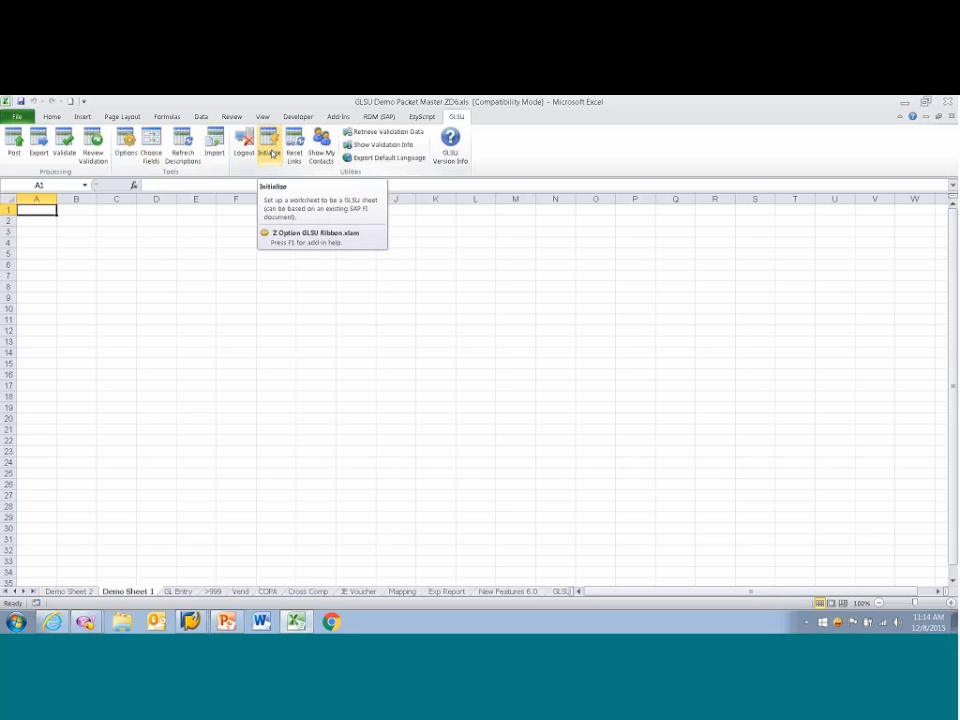
{"action": "left_click", "coordinate": [271, 153]}
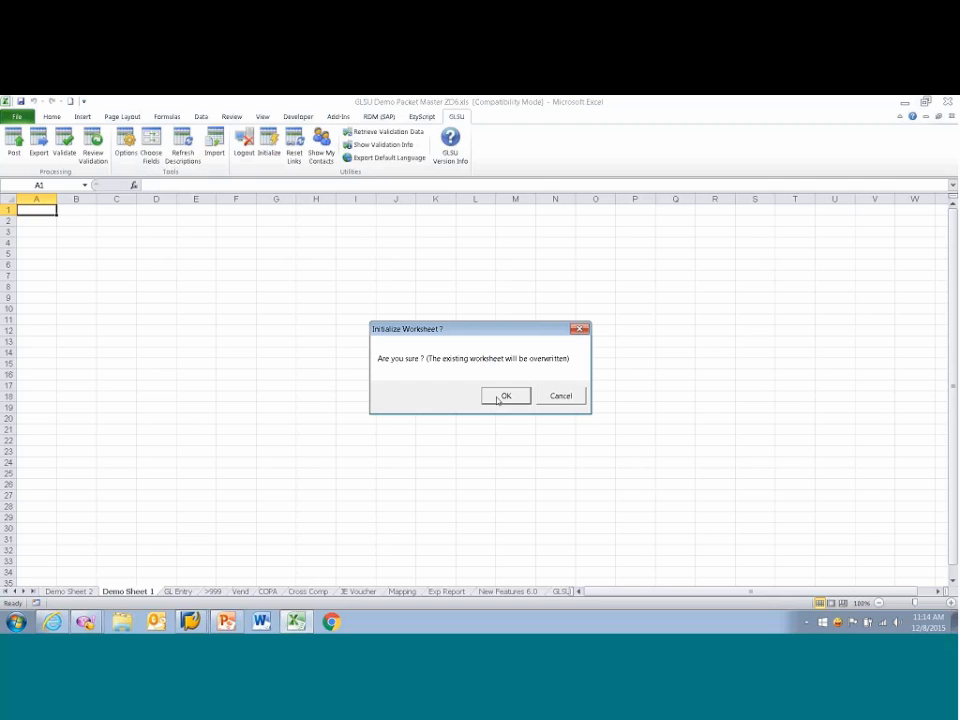
{"action": "left_click", "coordinate": [500, 397]}
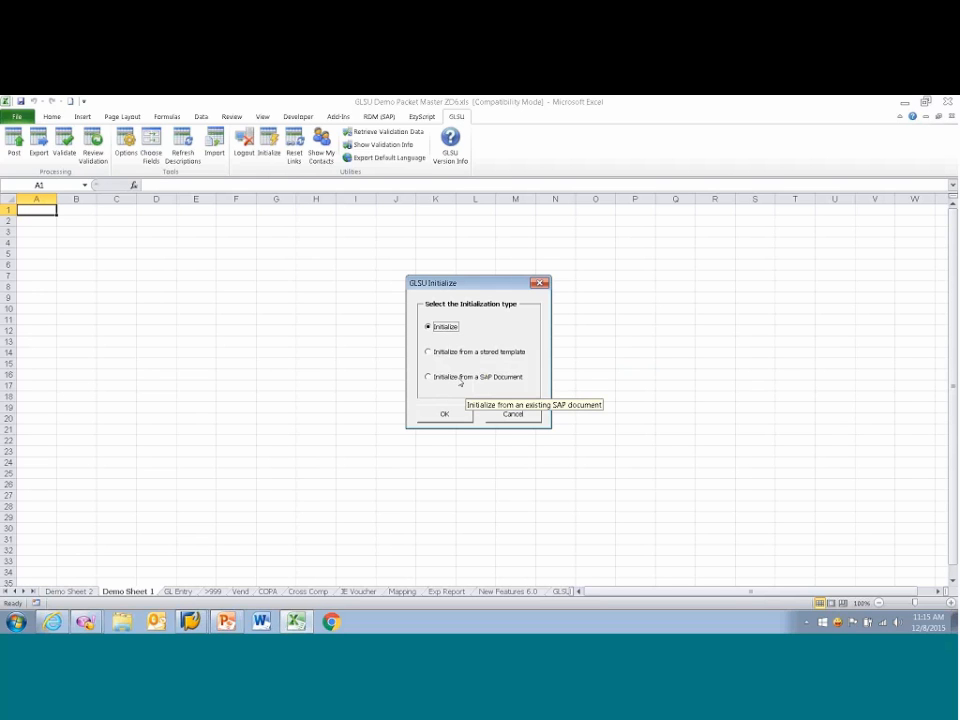
{"action": "left_click", "coordinate": [431, 353]}
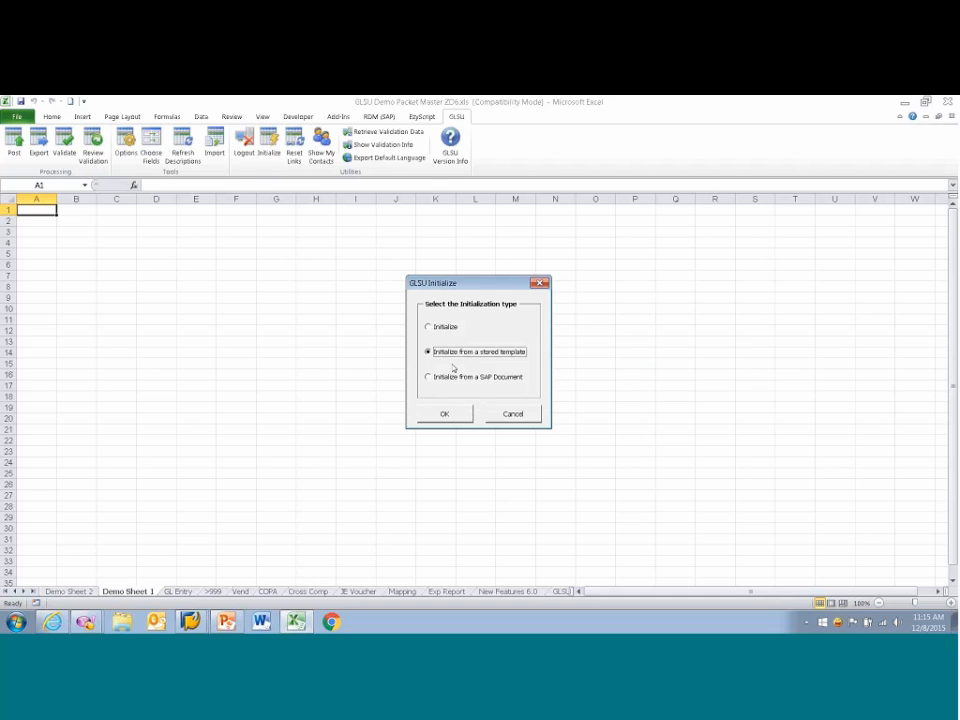
{"action": "left_click", "coordinate": [446, 416]}
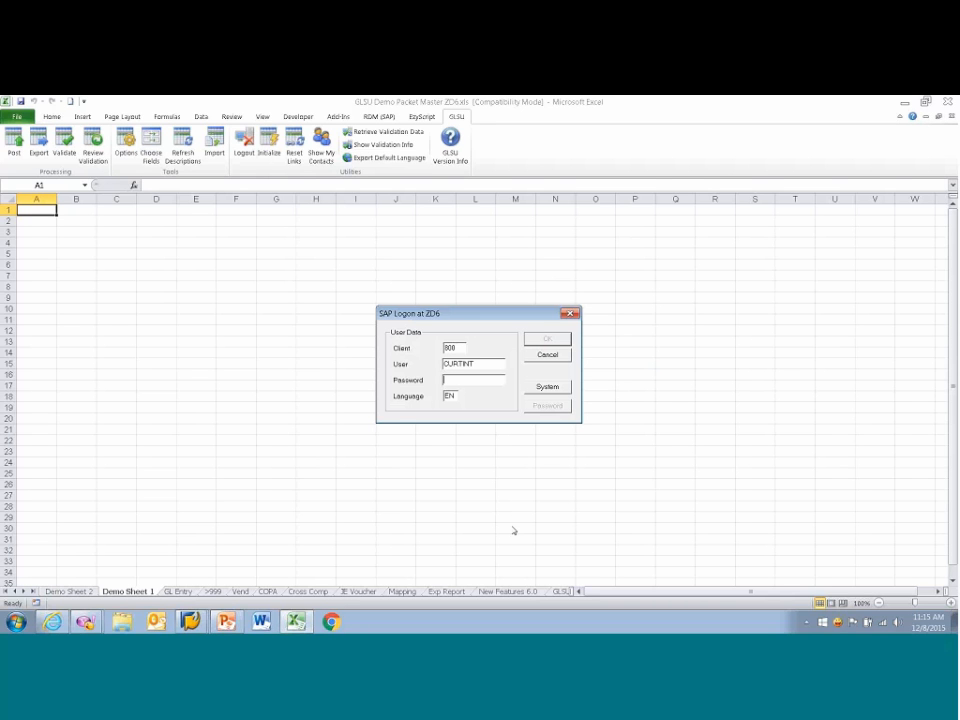
Step: Enter the account password and log on to the SAP system ZD6
{"action": "type", "text": "********"}
{"action": "key", "text": "Return"}
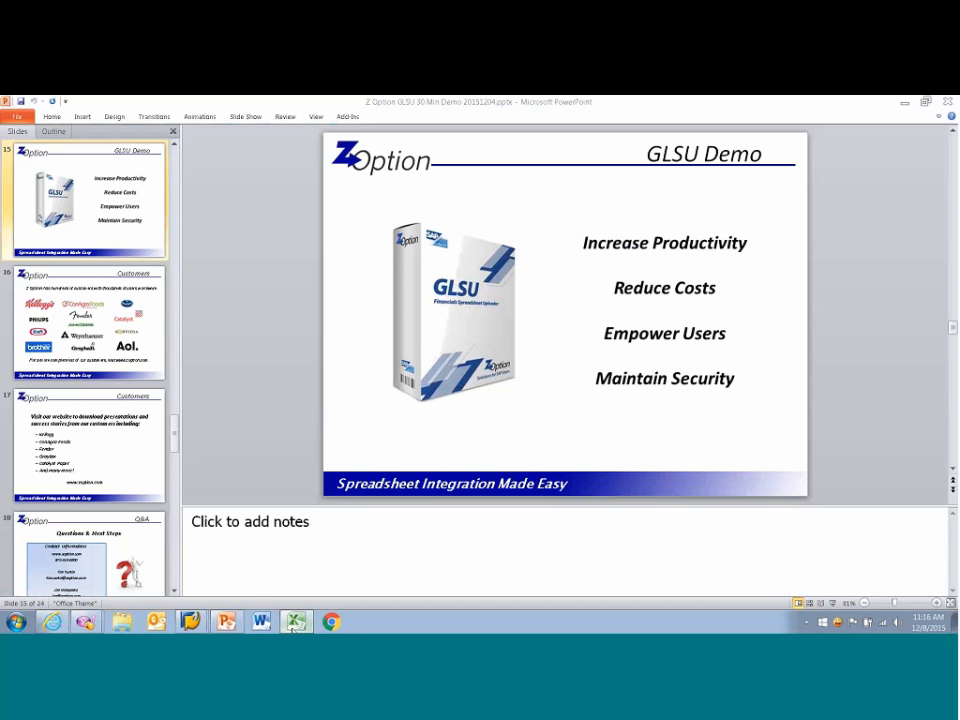
Step: Switch back to Excel and download the global template 2-Line Demo Example into the GLSU Demos folder on the desktop
{"action": "key", "text": "alt+Tab"}
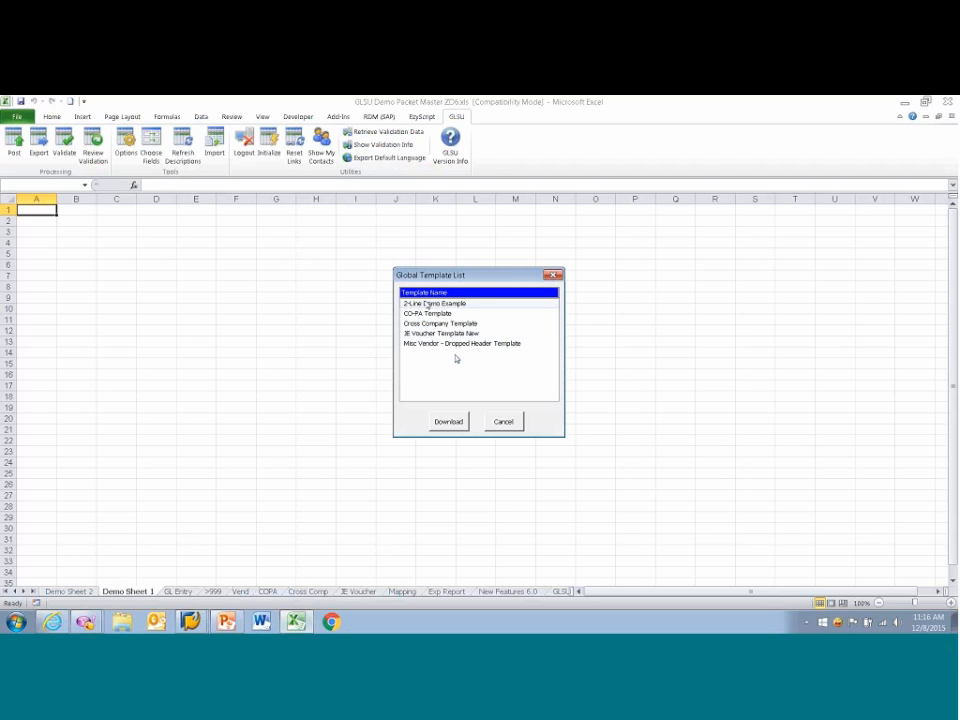
{"action": "left_click", "coordinate": [429, 305]}
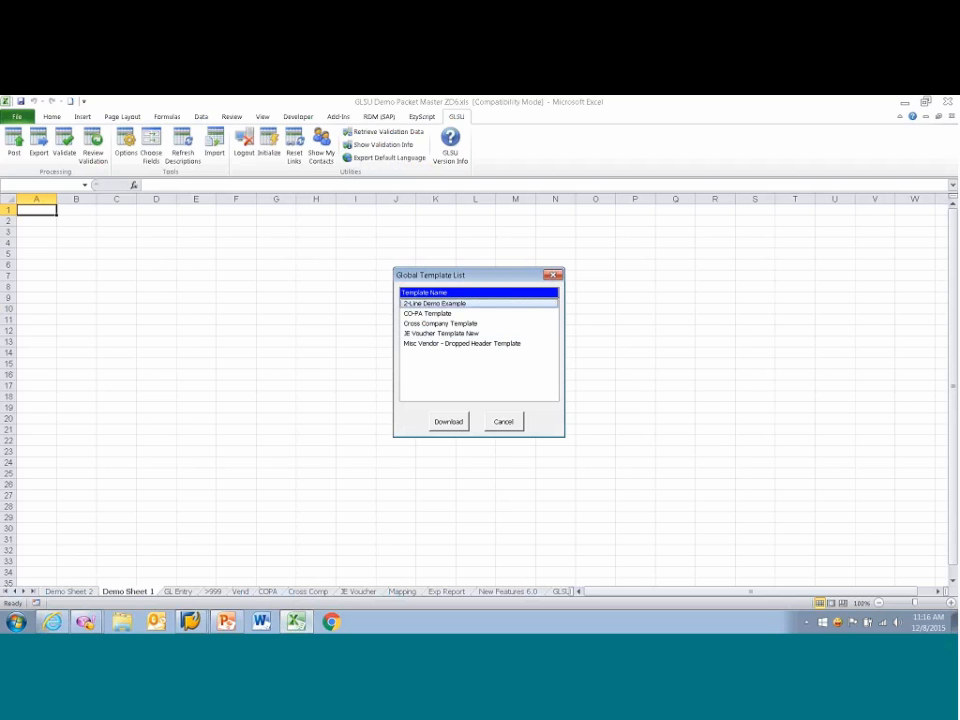
{"action": "left_click", "coordinate": [450, 421]}
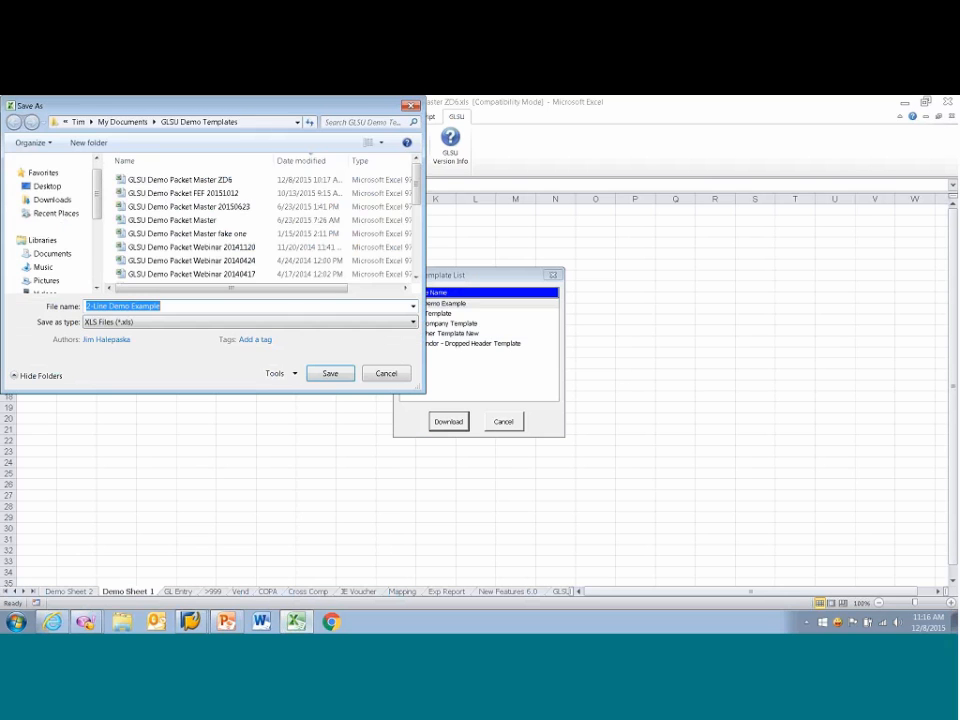
{"action": "left_click", "coordinate": [47, 186]}
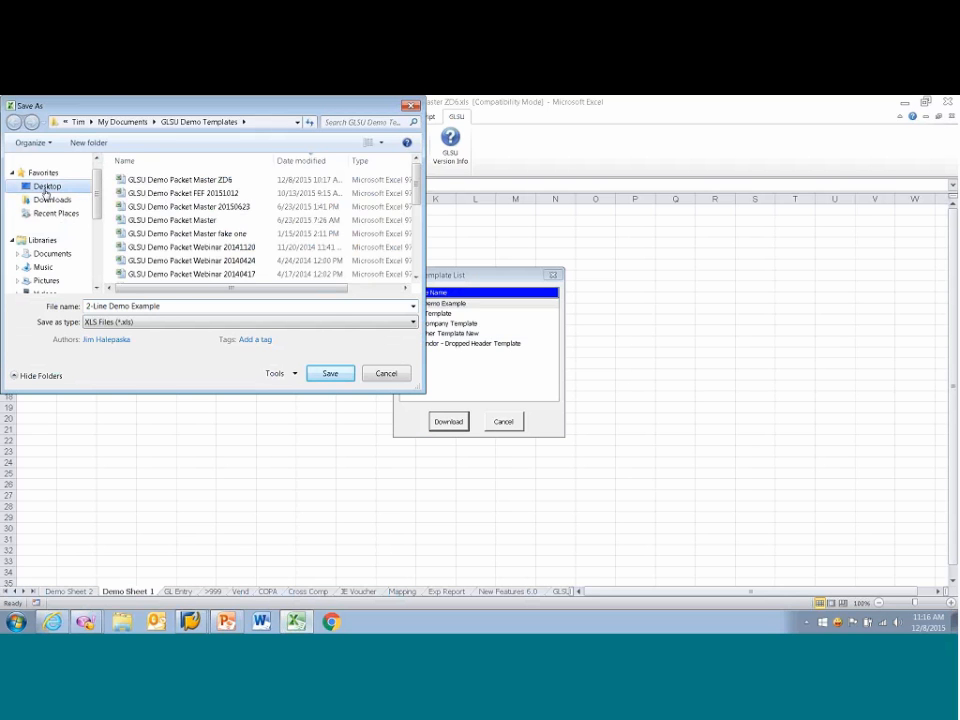
{"action": "double_click", "coordinate": [242, 214]}
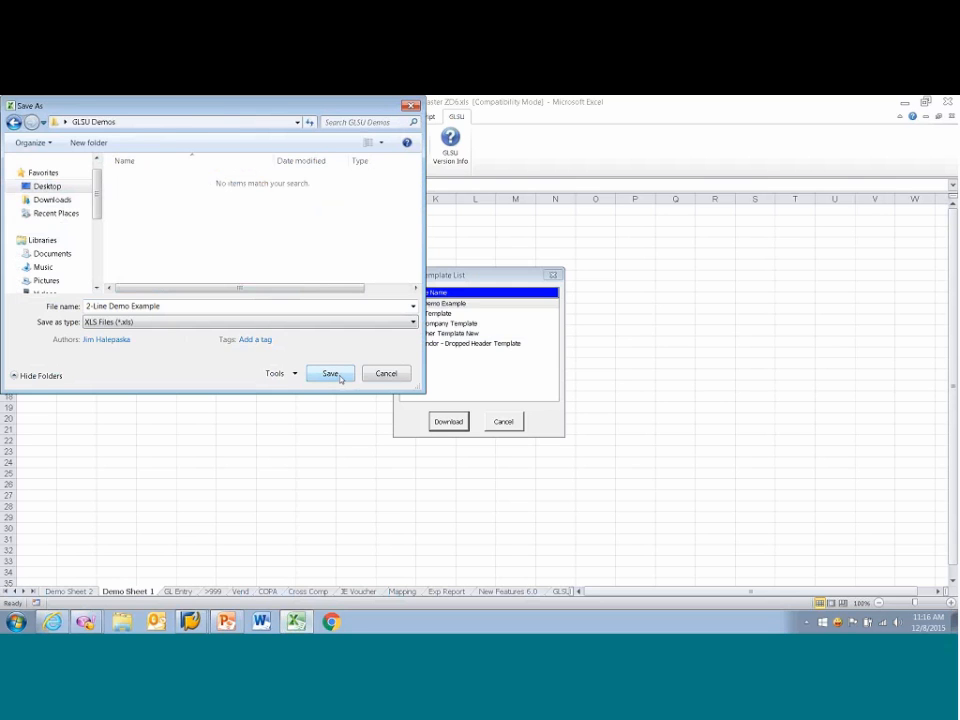
{"action": "left_click", "coordinate": [335, 375]}
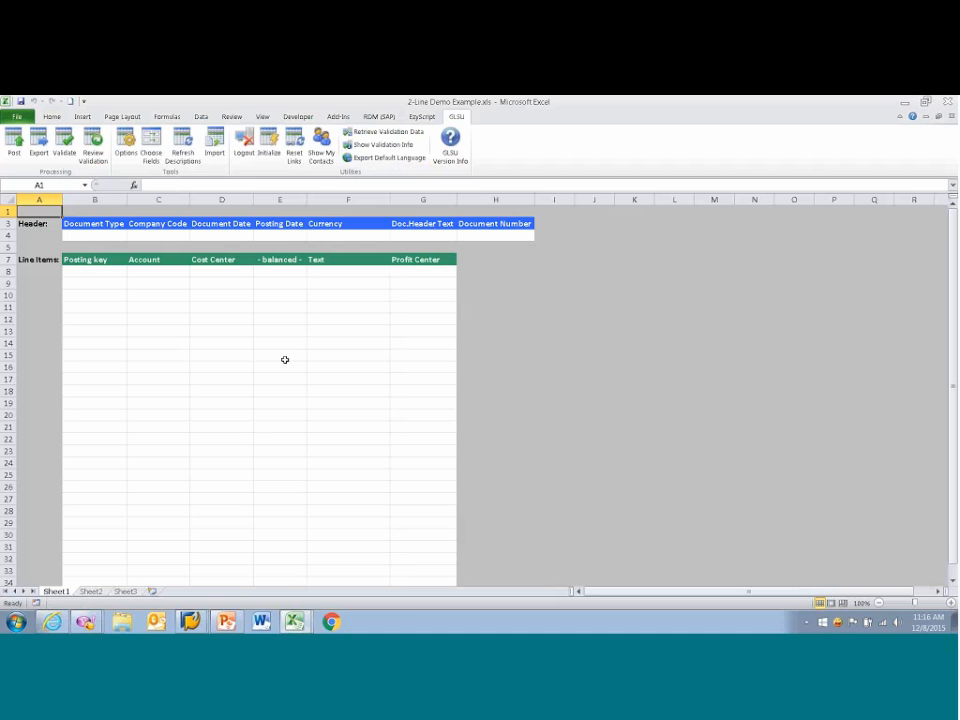
Step: Return to the GLSU Demo Packet Master ZD6 workbook and initialize Demo Sheet 1 with the plain Initialize type
{"action": "mouse_move", "coordinate": [295, 622]}
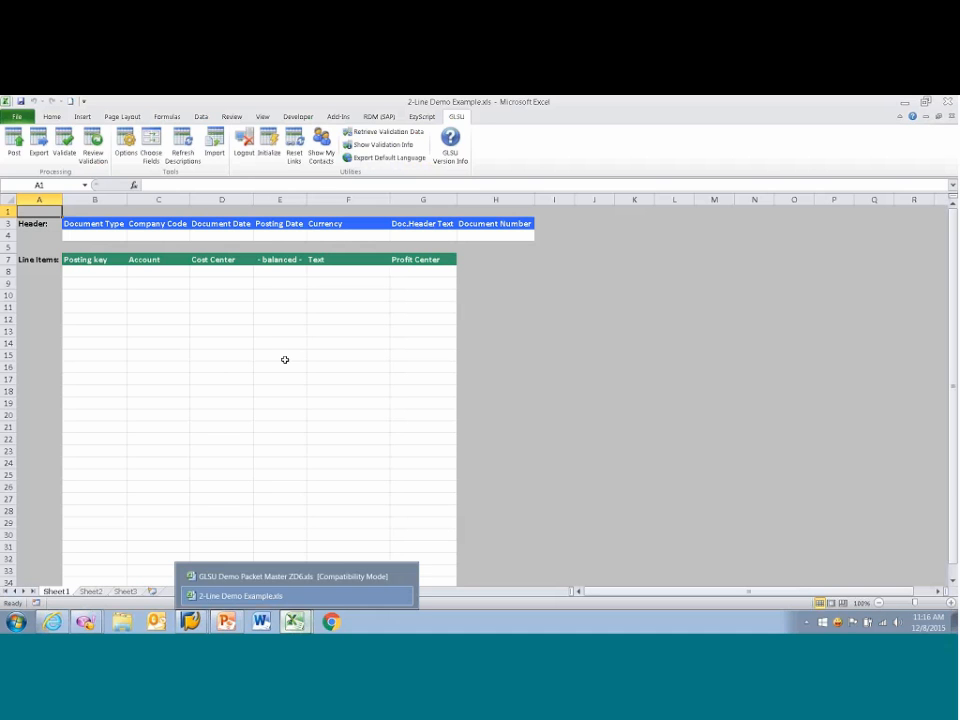
{"action": "left_click", "coordinate": [277, 581]}
{"action": "left_click", "coordinate": [269, 145]}
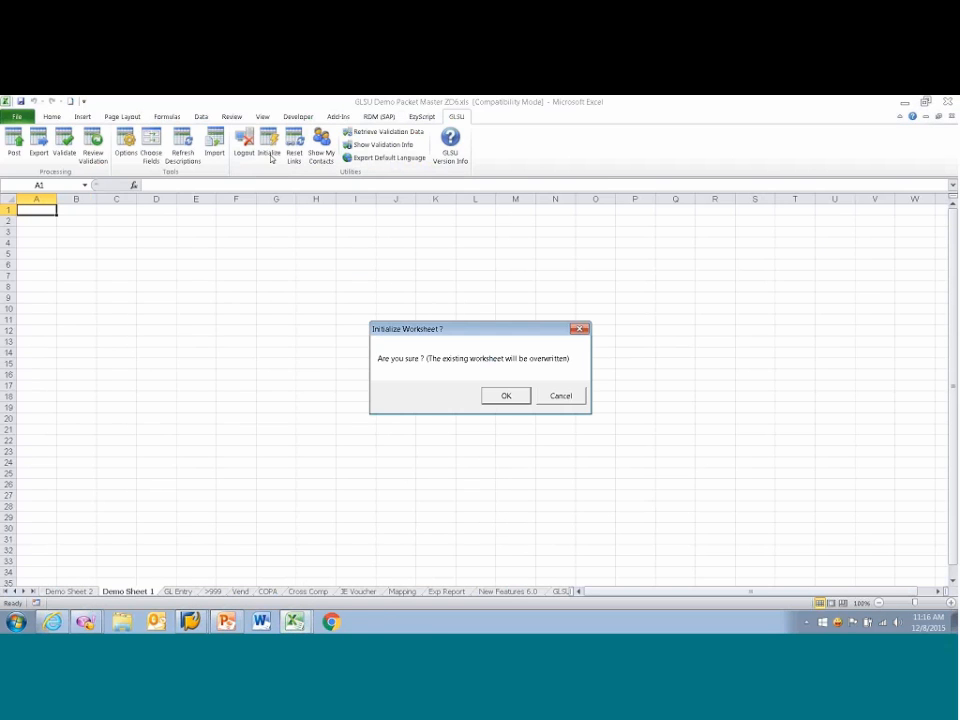
{"action": "left_click", "coordinate": [502, 396]}
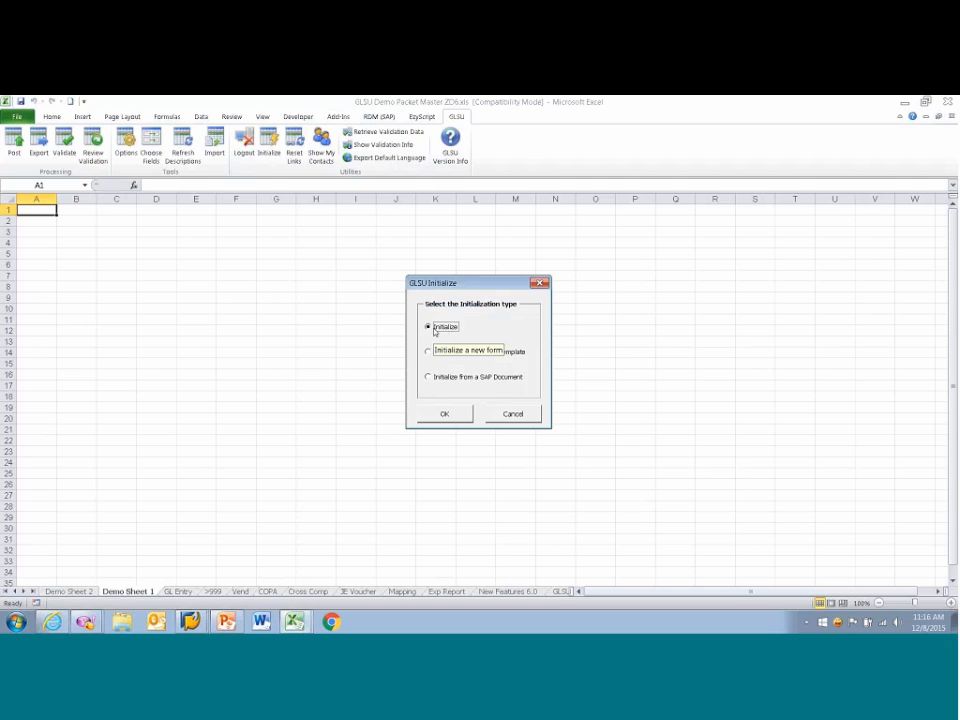
{"action": "left_click", "coordinate": [463, 417]}
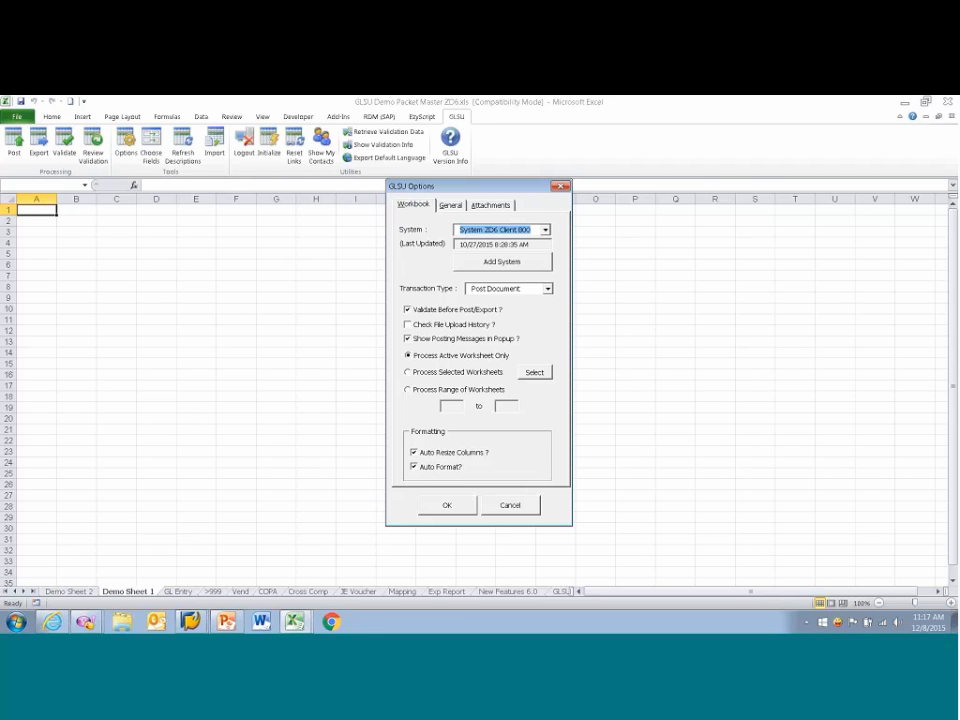
Step: Review the system and transaction type choices, then accept the GLSU options with System ZD6 Client 800 and Post Document
{"action": "left_click", "coordinate": [545, 230]}
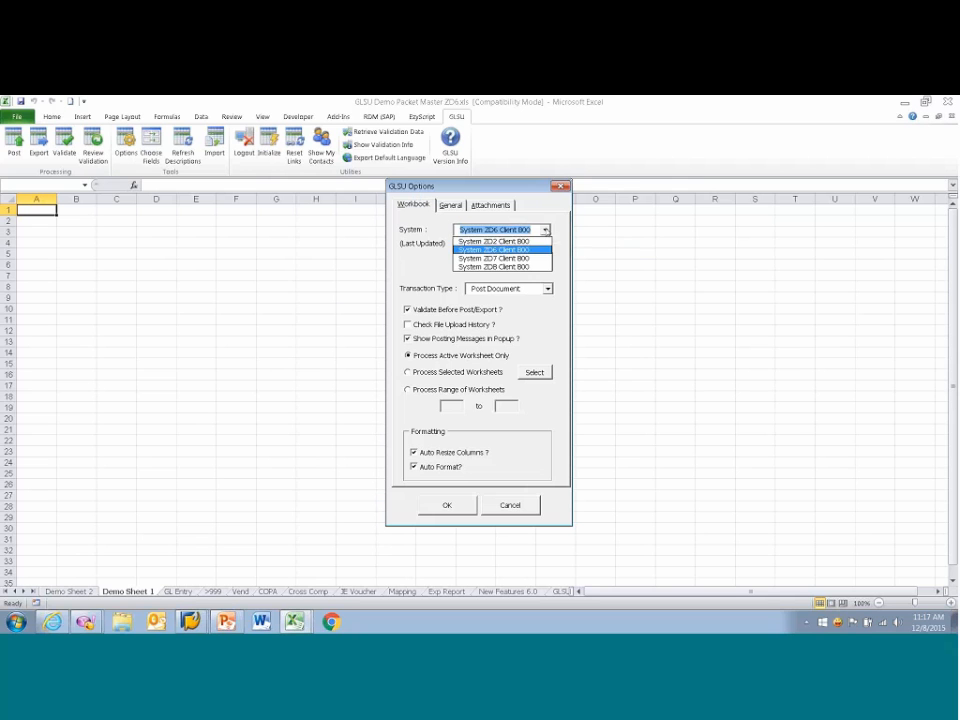
{"action": "left_click", "coordinate": [538, 234]}
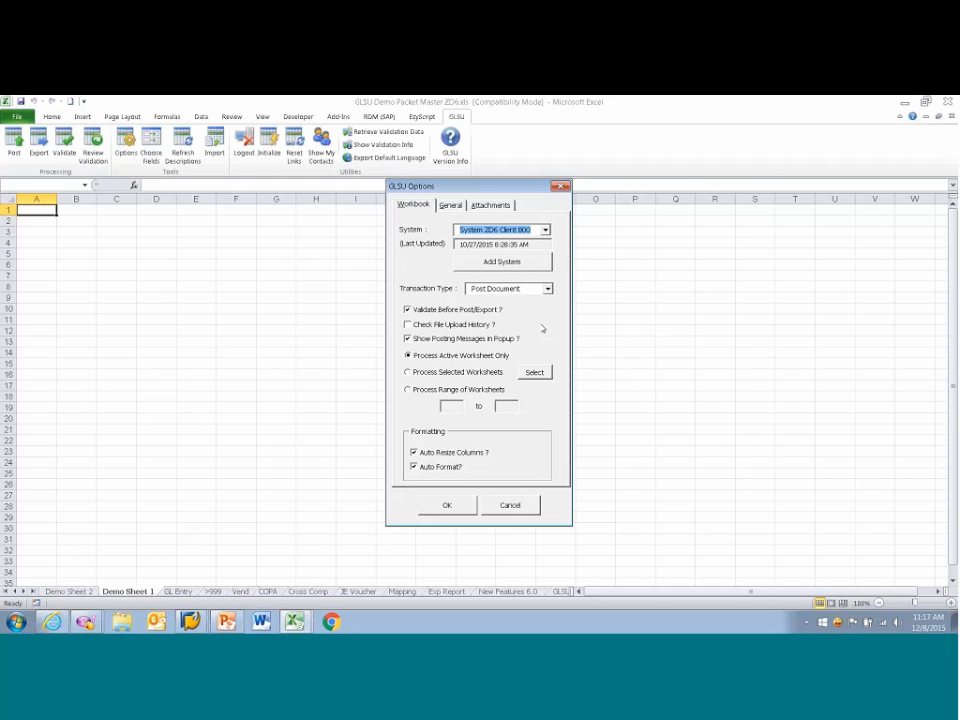
{"action": "left_click", "coordinate": [547, 288]}
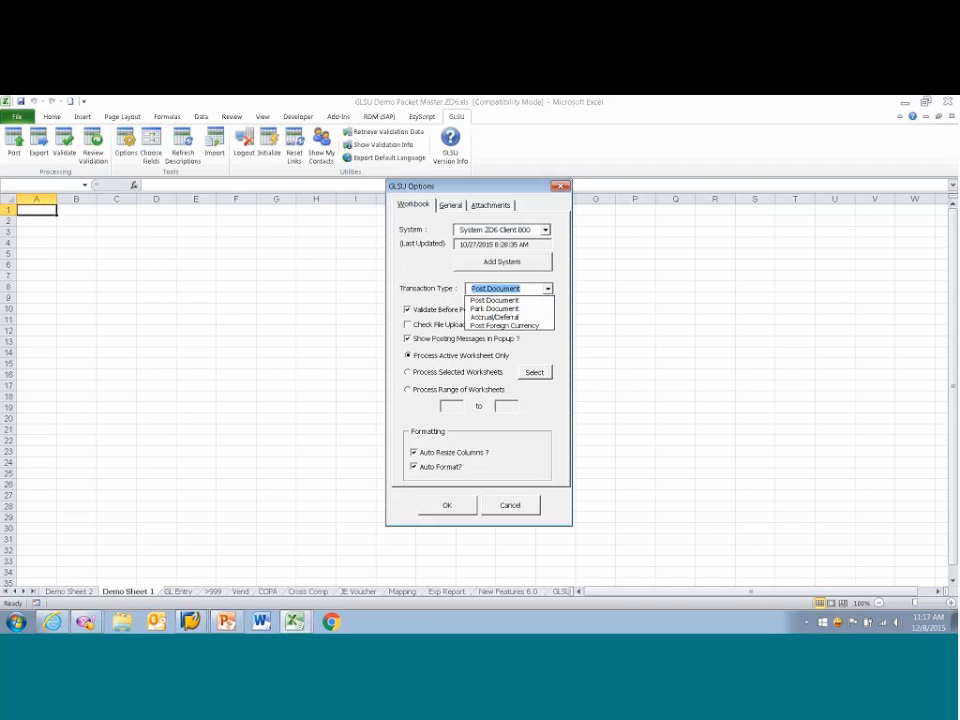
{"action": "left_click", "coordinate": [531, 289]}
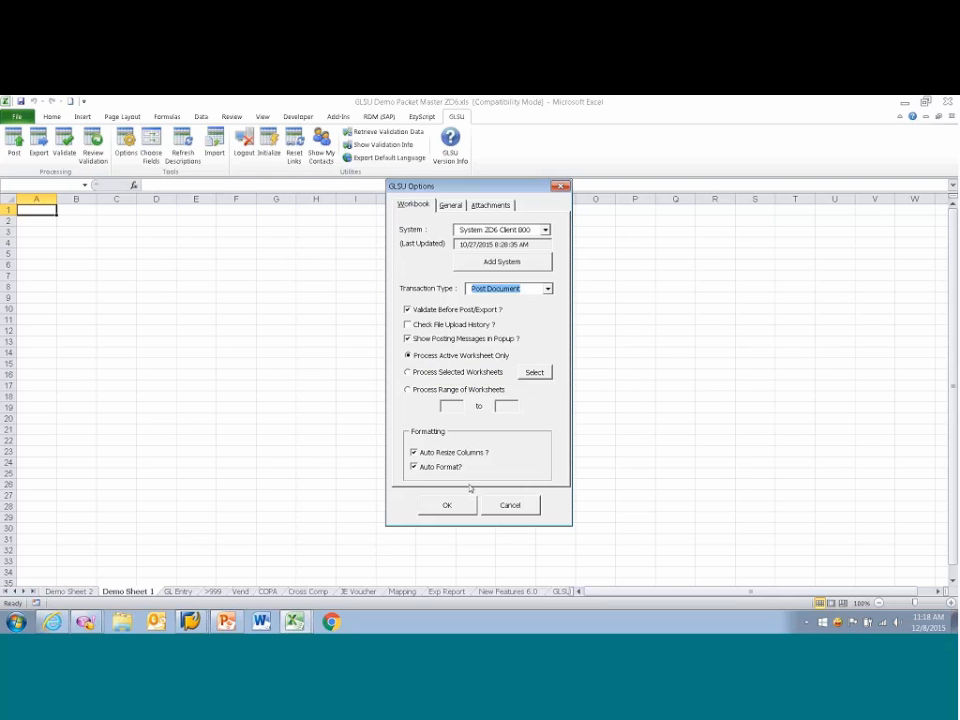
{"action": "left_click", "coordinate": [447, 505]}
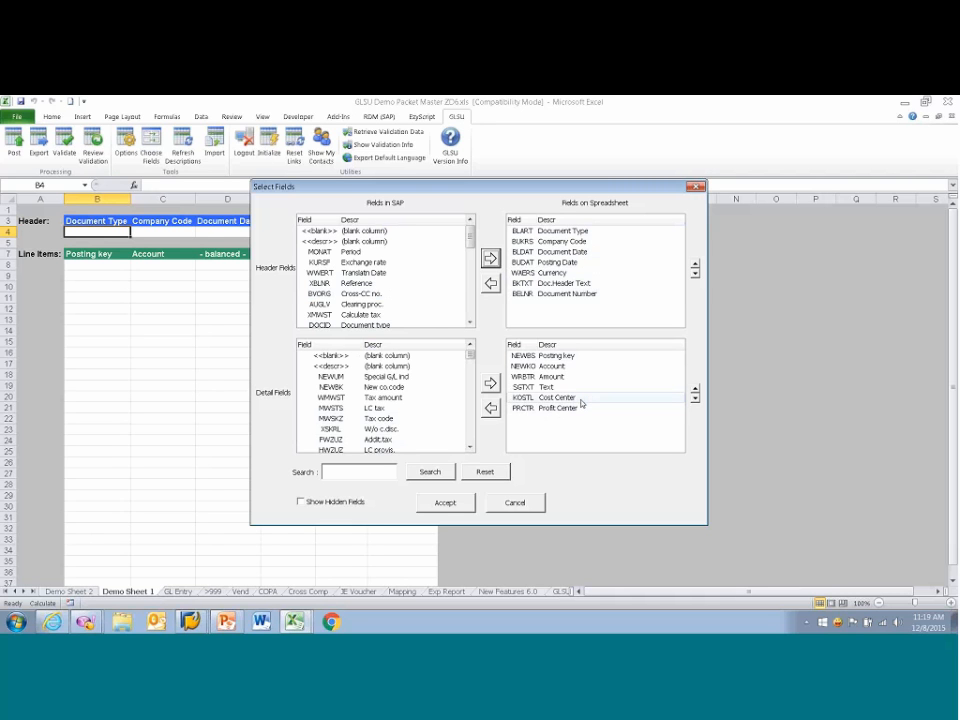
Step: Place the Cost Center detail field directly after Account in the spreadsheet fields and accept the field selection
{"action": "left_click", "coordinate": [582, 399]}
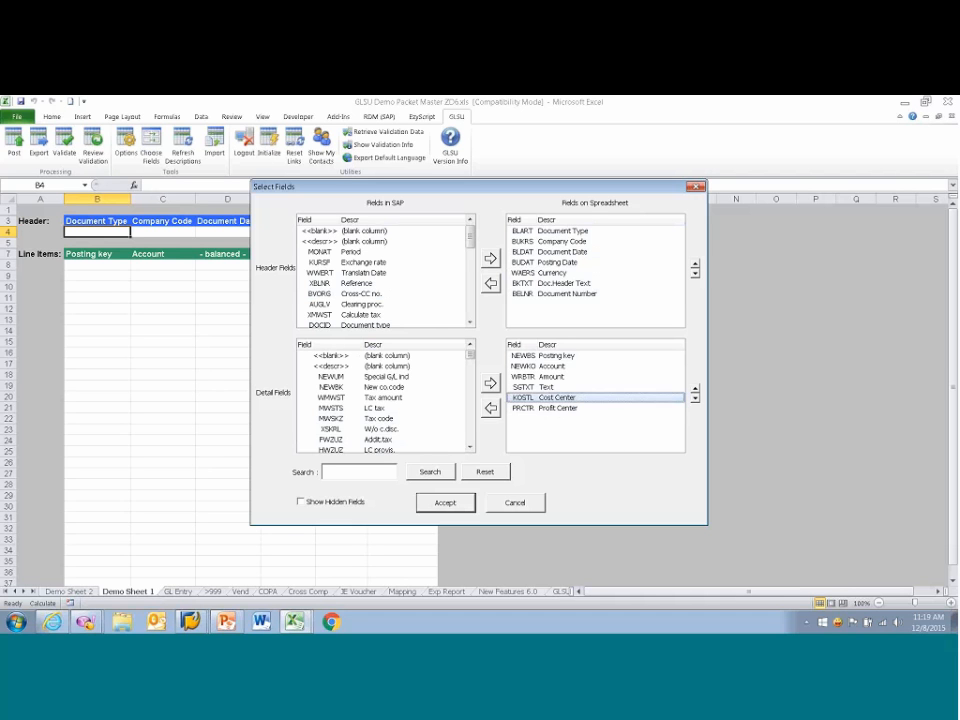
{"action": "left_click_drag", "start_coordinate": [605, 402], "coordinate": [606, 380]}
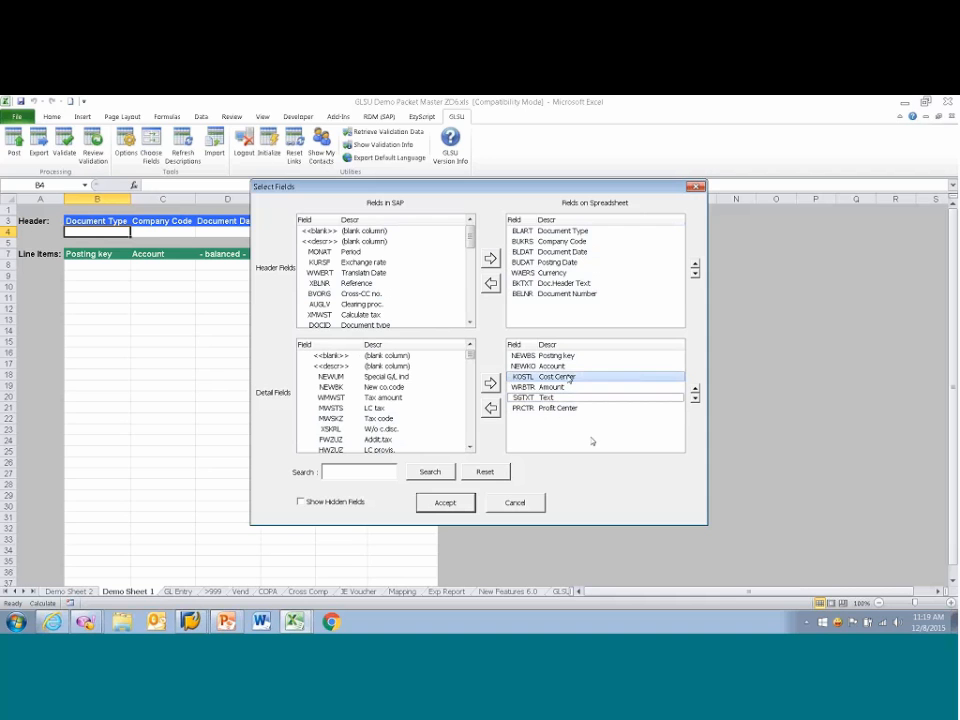
{"action": "left_click", "coordinate": [452, 504]}
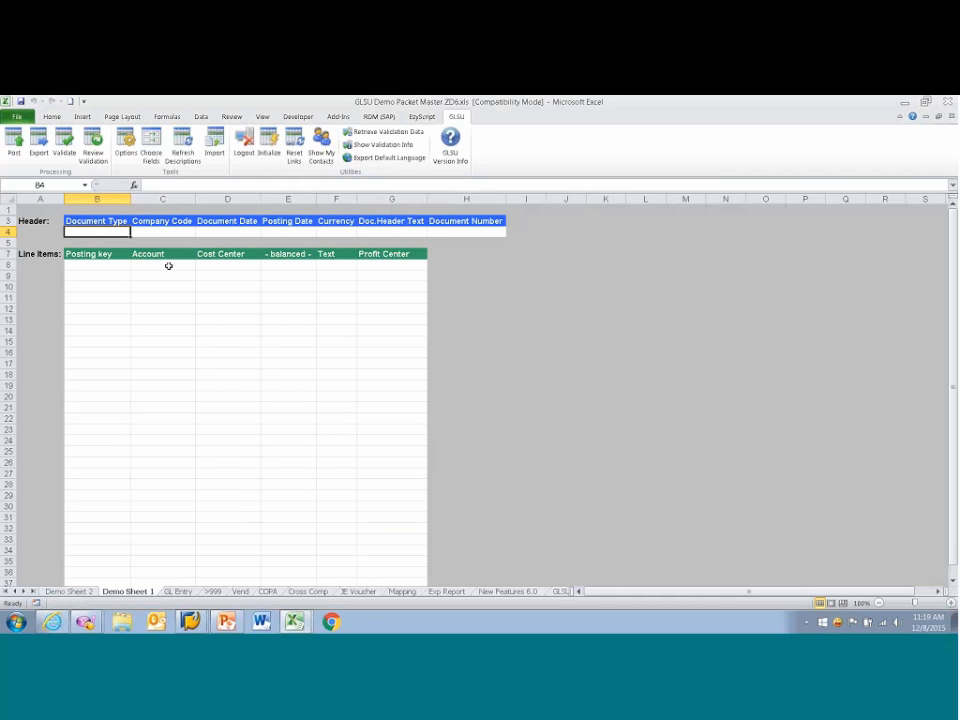
{"action": "left_click_drag", "start_coordinate": [167, 266], "coordinate": [206, 435]}
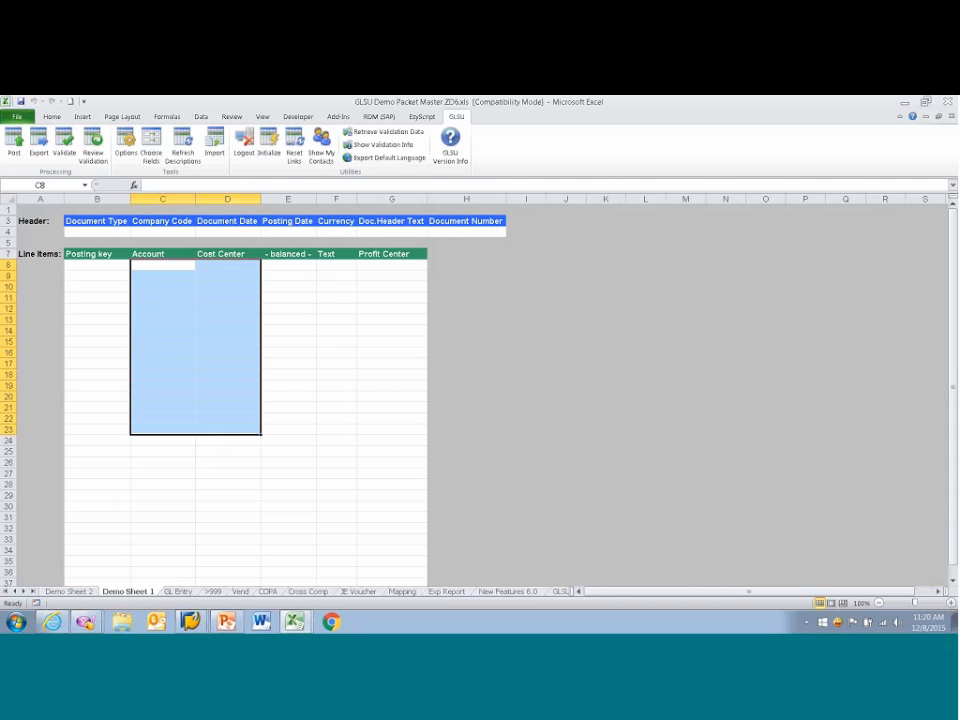
Step: Fill in the header with document type sa and company code 3000
{"action": "left_click", "coordinate": [121, 232]}
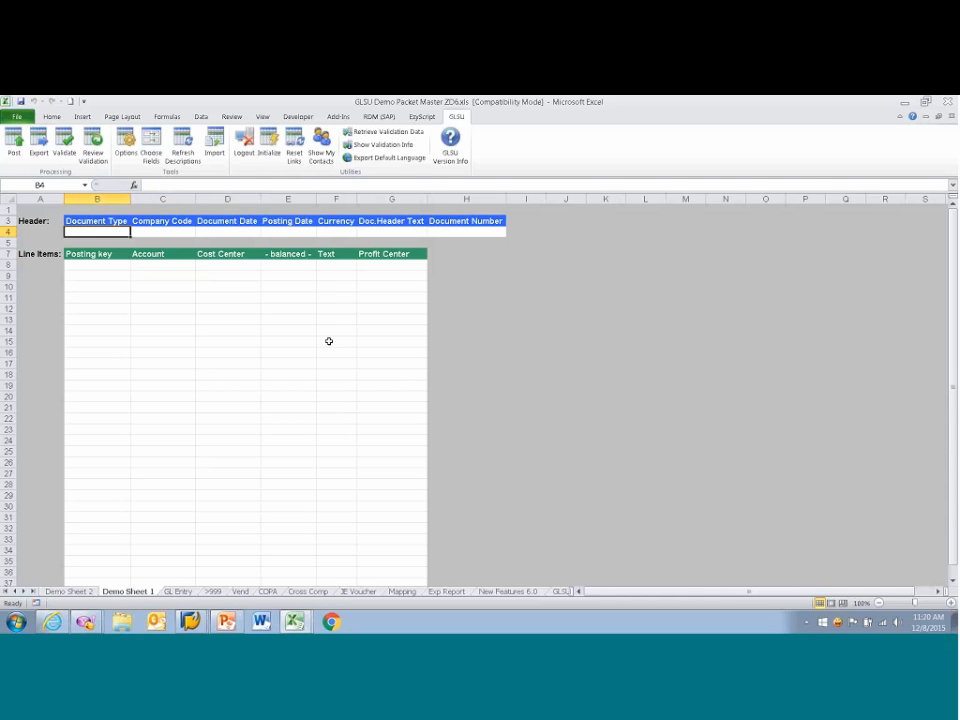
{"action": "type", "text": "sa"}
{"action": "key", "text": "Tab"}
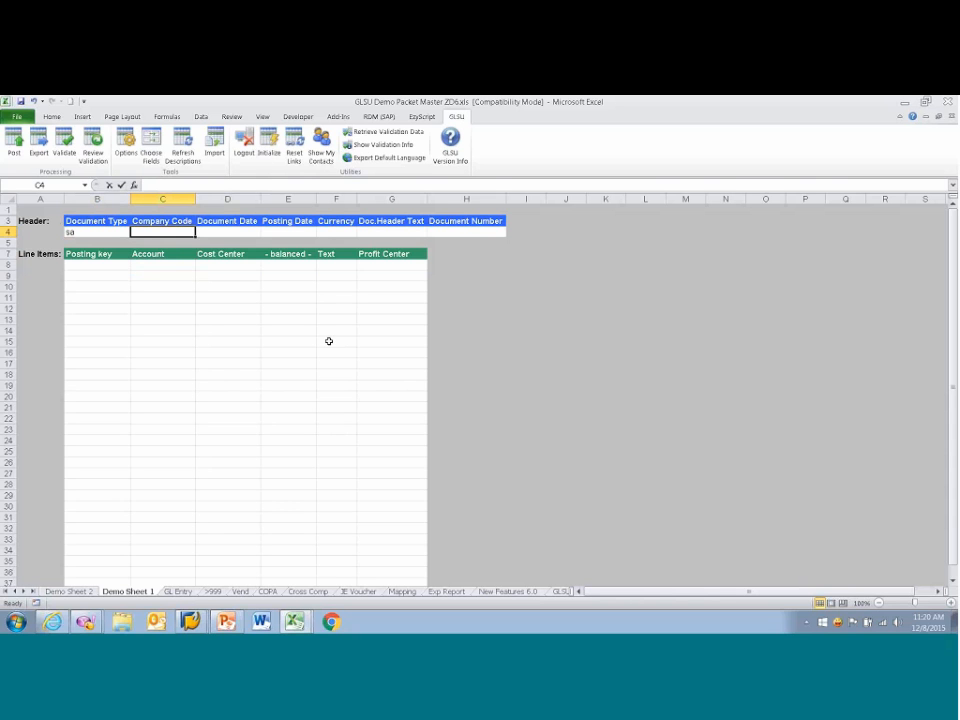
{"action": "type", "text": "3000"}
{"action": "key", "text": "Tab"}
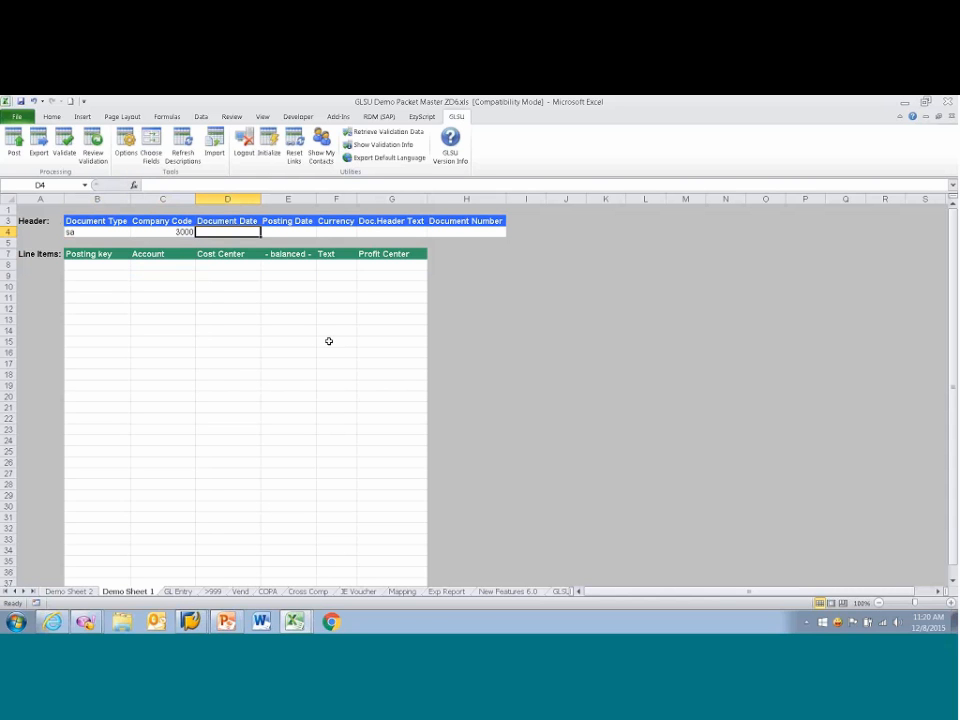
Step: Set the document date to 12/8/2015 from the date picker and copy it into the posting date
{"action": "key", "text": "F4"}
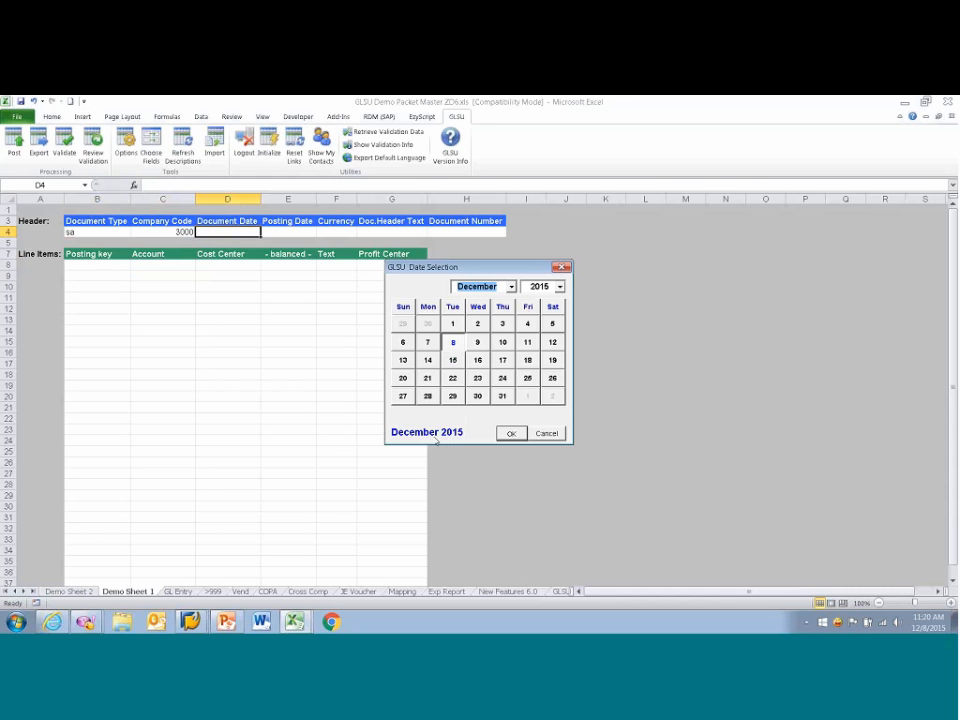
{"action": "left_click", "coordinate": [517, 439]}
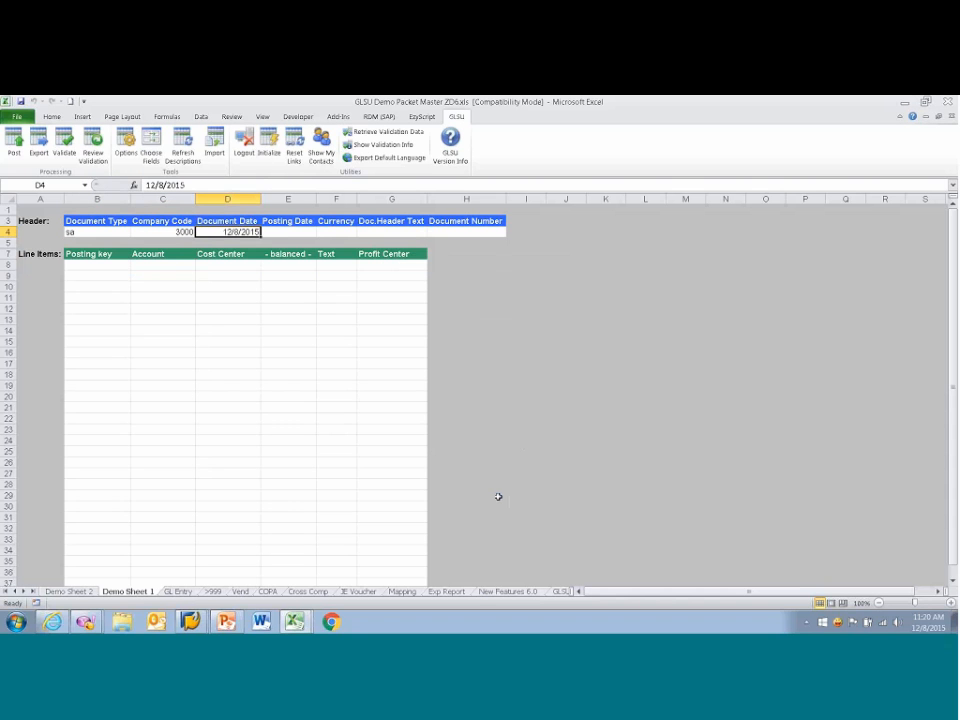
{"action": "key", "text": "ctrl+c"}
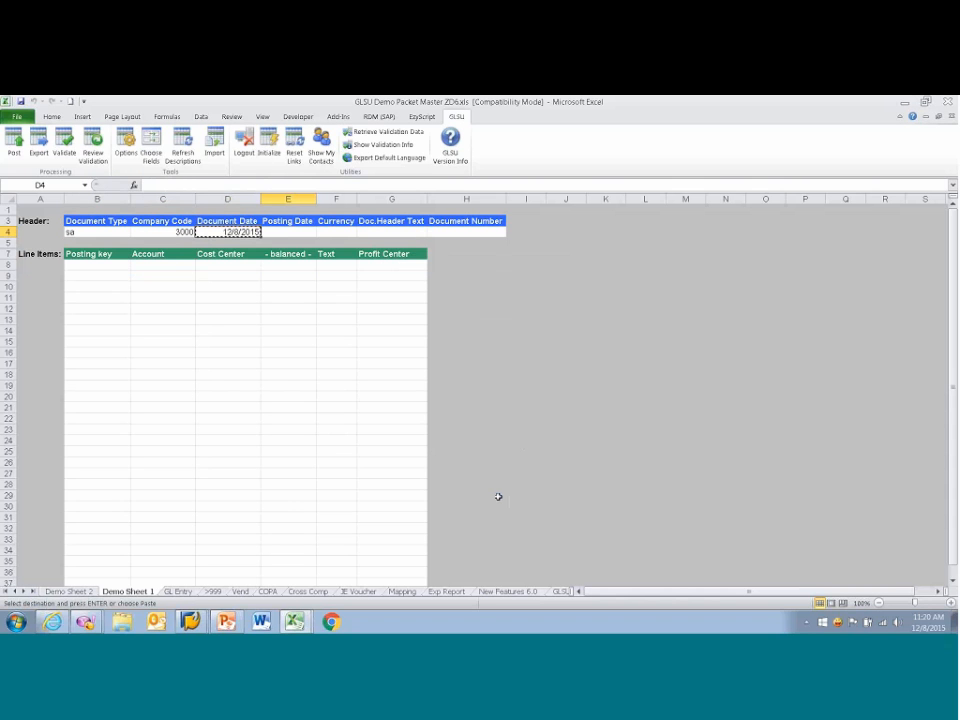
{"action": "key", "text": "Right"}
{"action": "key", "text": "ctrl+v"}
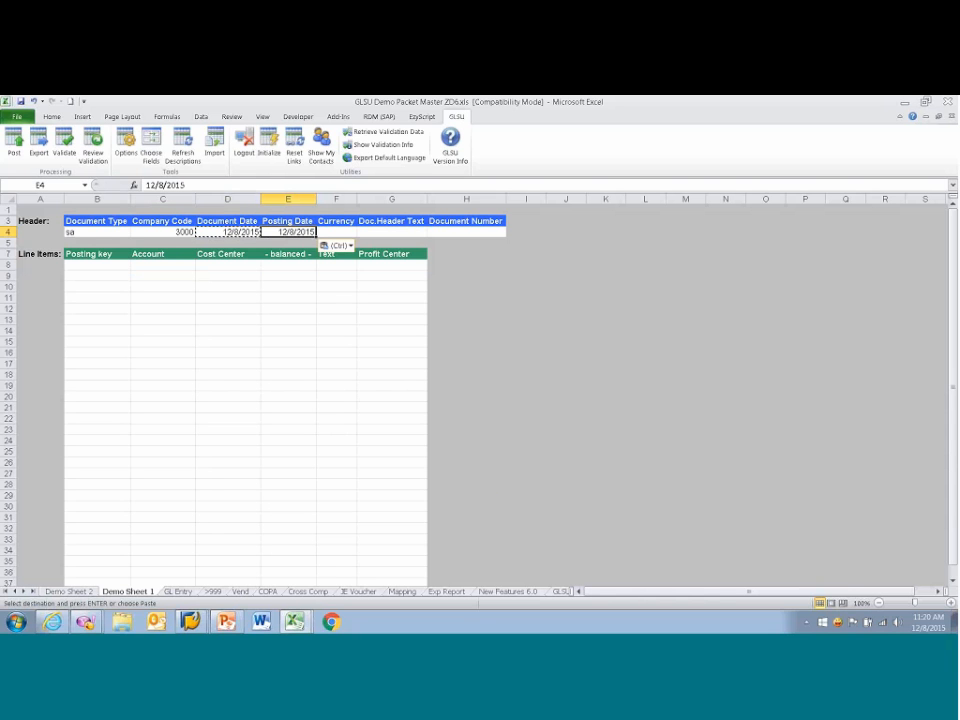
Step: Complete the header with currency usd and document header text "Webinar Test"
{"action": "left_click", "coordinate": [337, 232]}
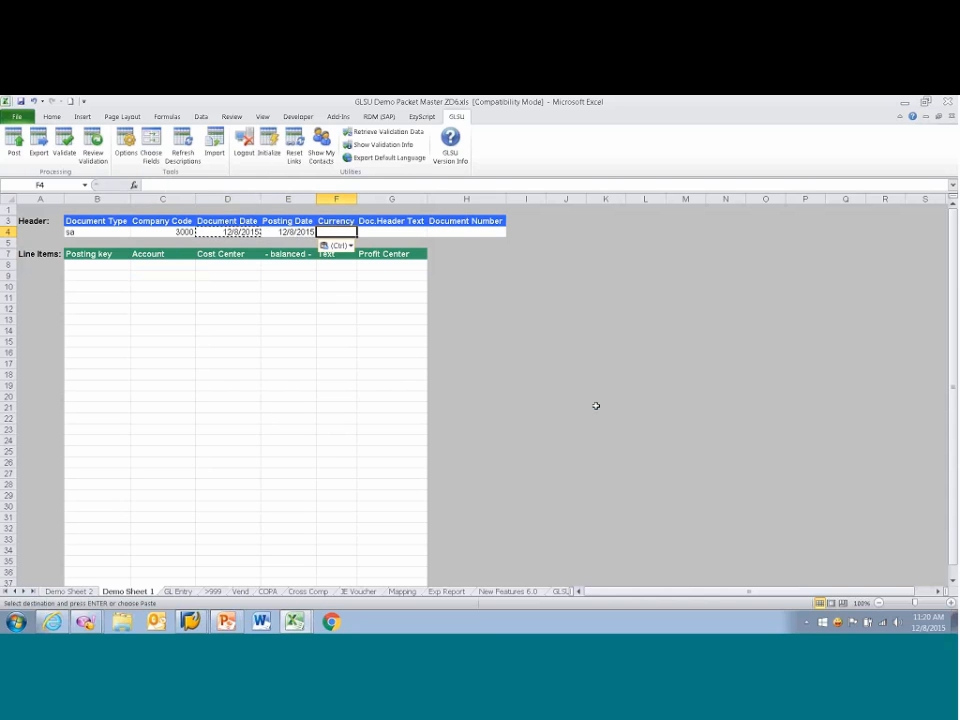
{"action": "type", "text": "usd"}
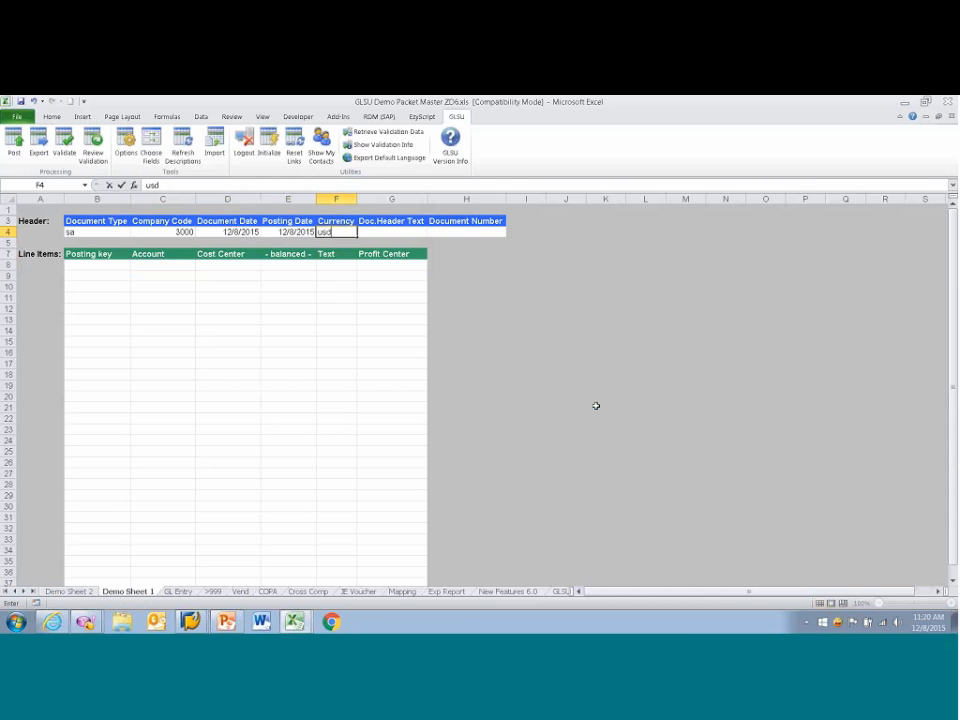
{"action": "key", "text": "Tab"}
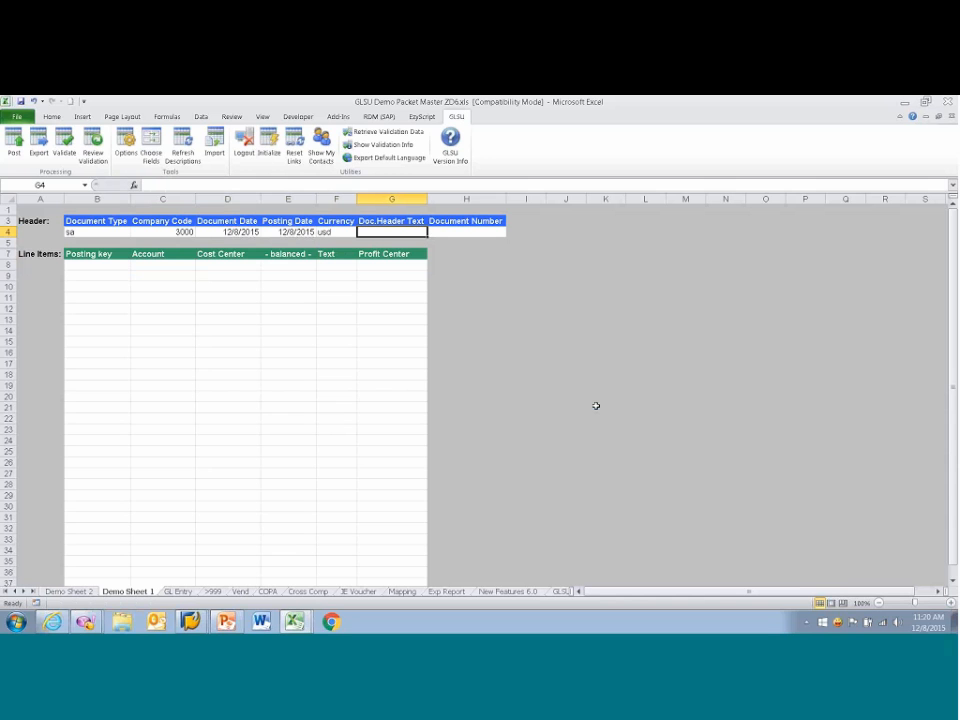
{"action": "type", "text": "Webinar T"}
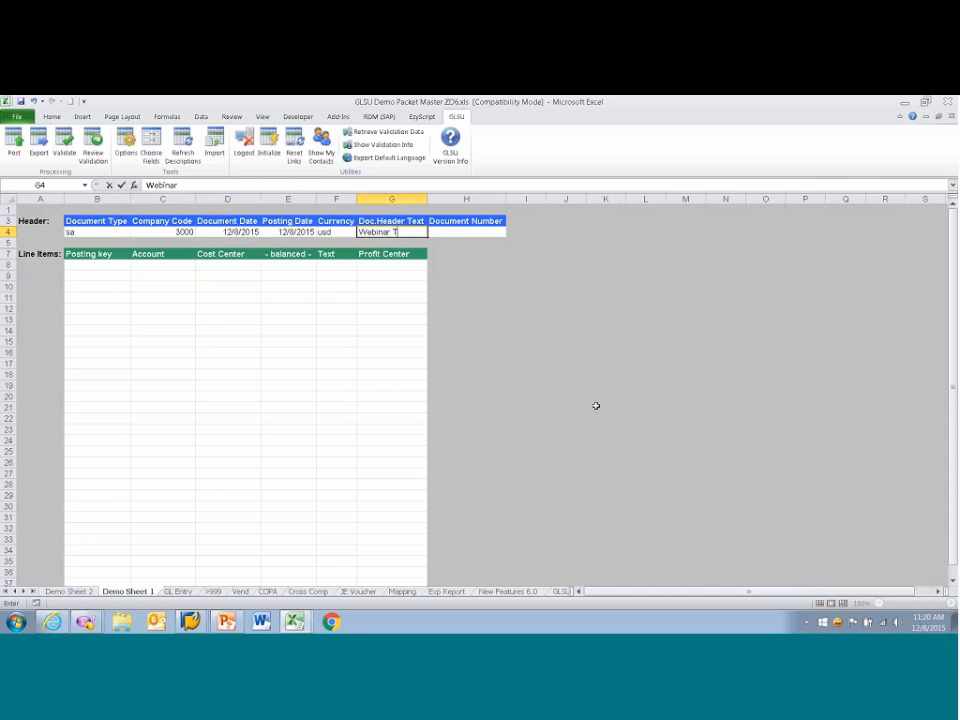
{"action": "key", "text": "BackSpace"}
{"action": "type", "text": "Test"}
{"action": "key", "text": "Tab"}
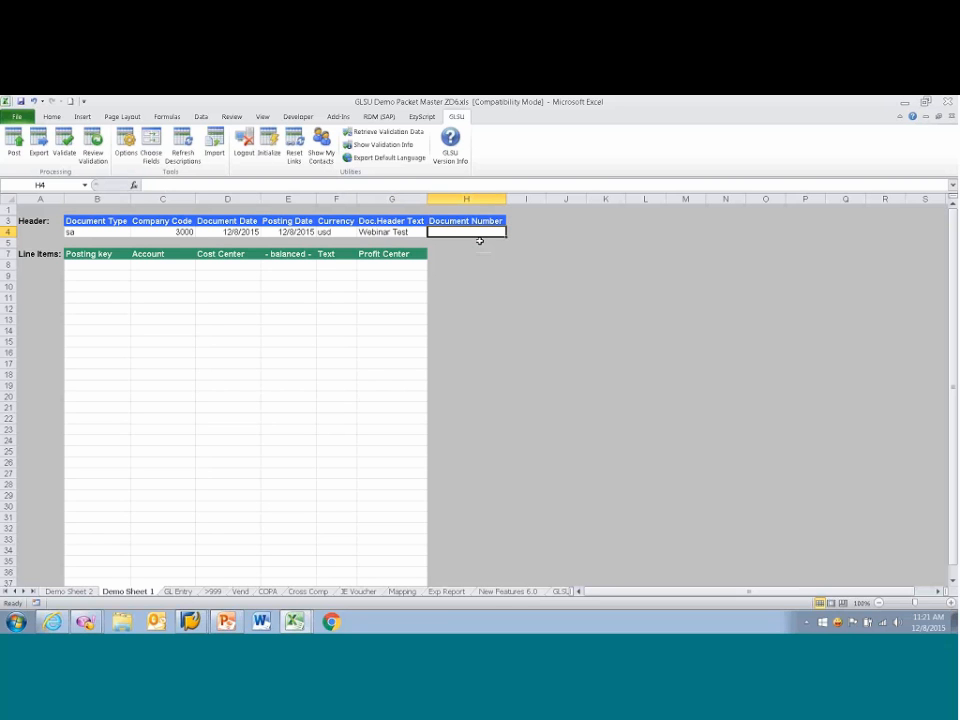
Step: Enter the first line item with posting key 50, account 100000 (Petty Cash - local currency) from the account list, and amount 100
{"action": "left_click", "coordinate": [100, 266]}
{"action": "type", "text": "5"}
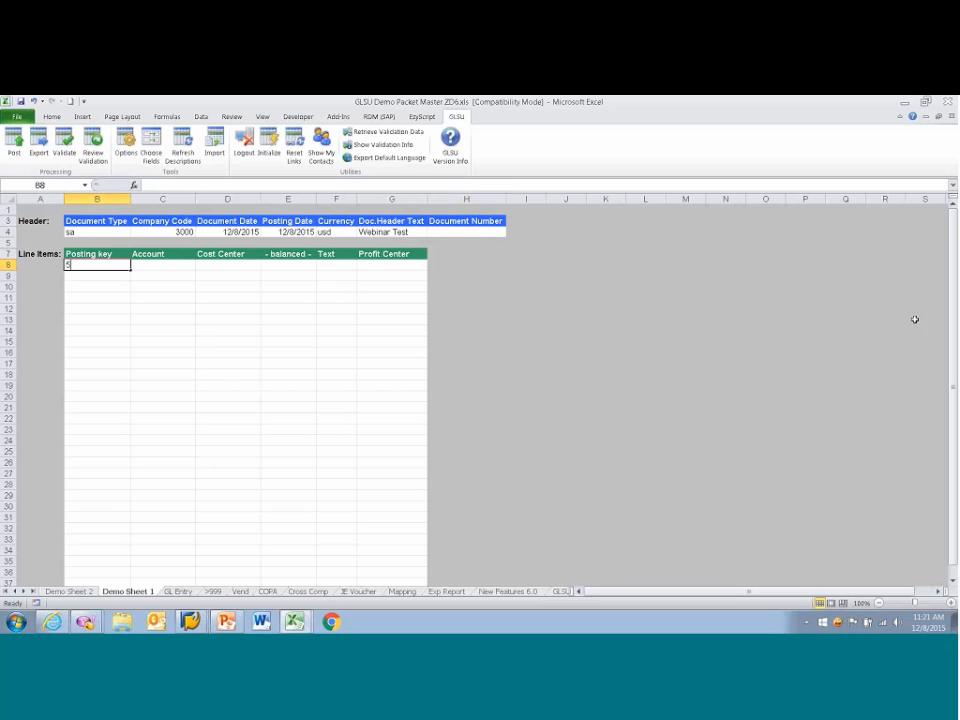
{"action": "type", "text": "0"}
{"action": "key", "text": "Tab"}
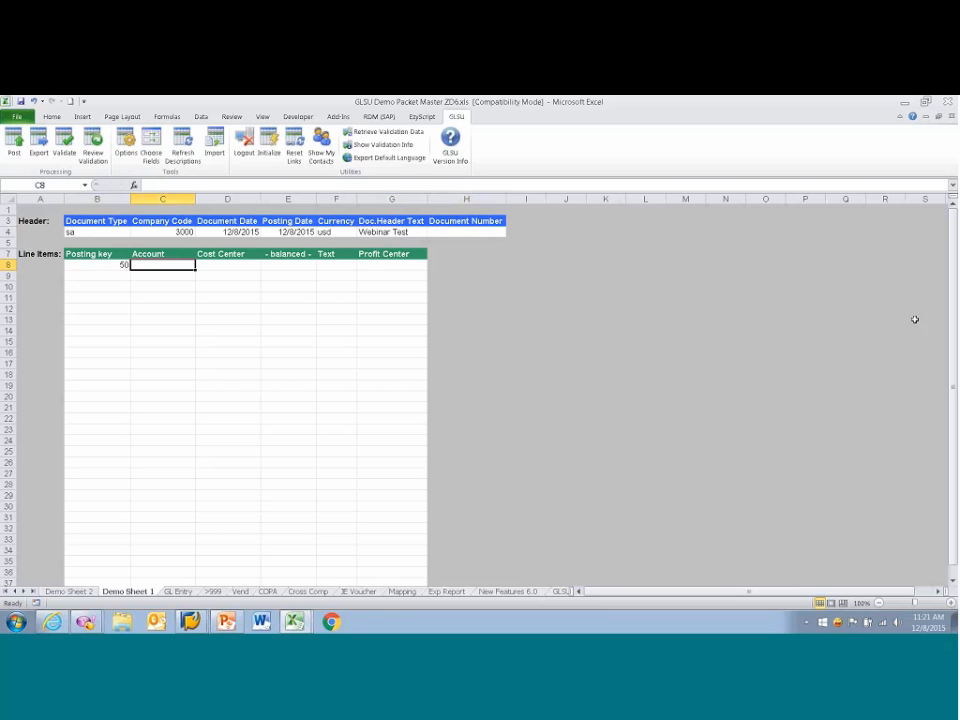
{"action": "key", "text": "F4"}
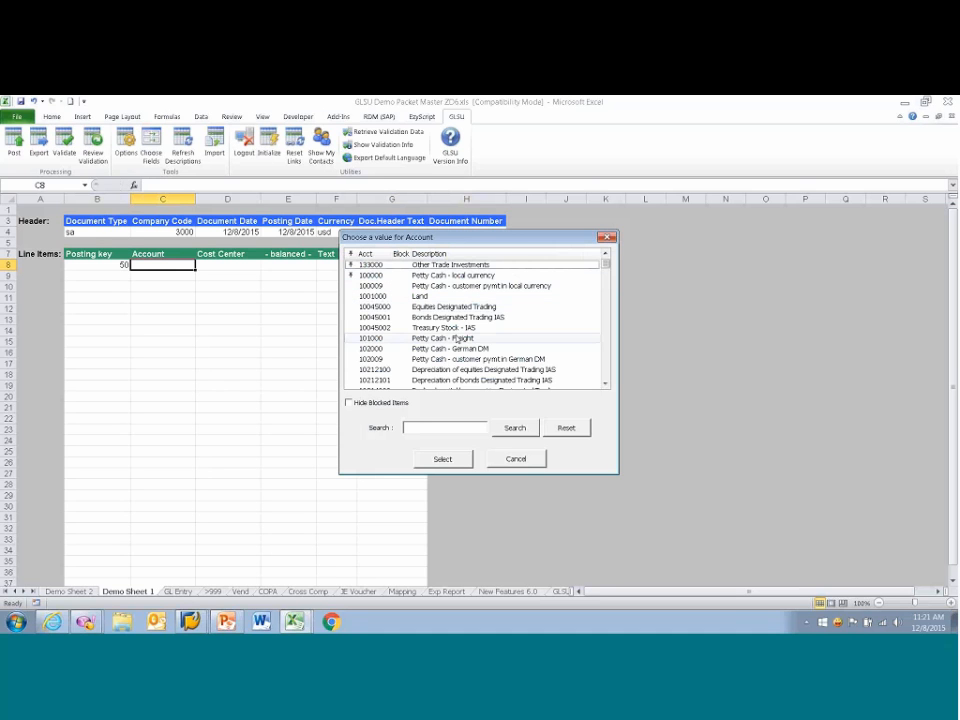
{"action": "double_click", "coordinate": [372, 275]}
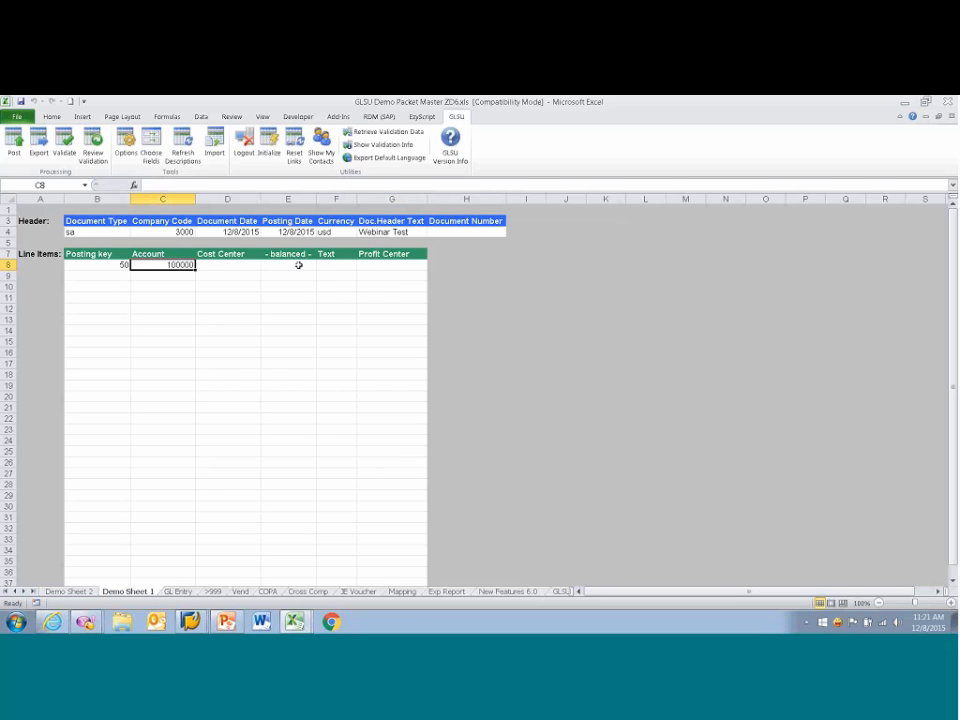
{"action": "type", "text": "100"}
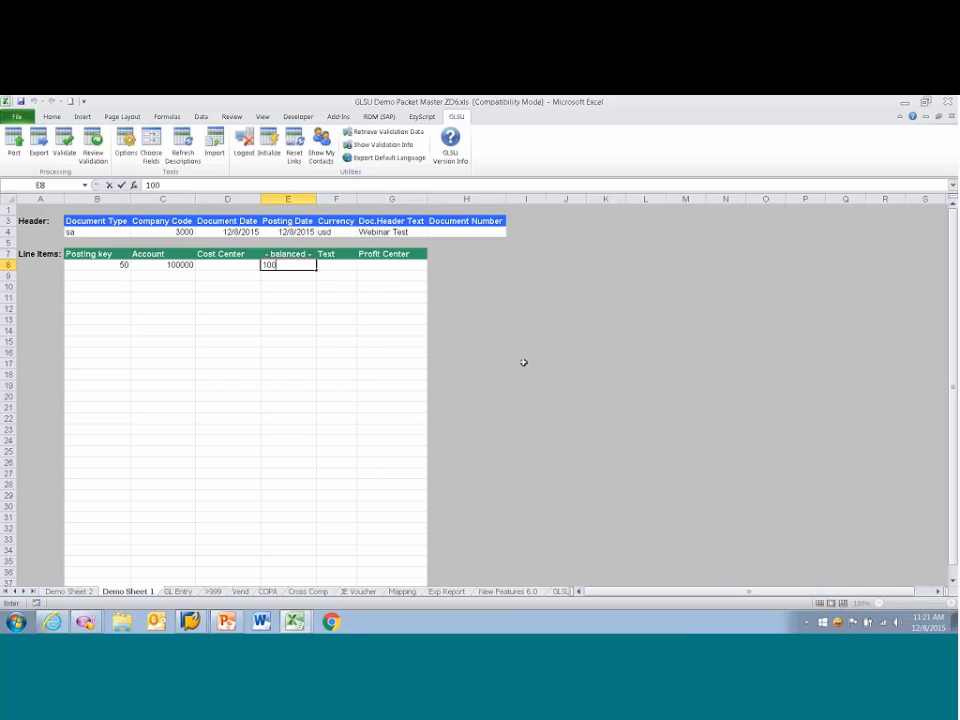
{"action": "key", "text": "Tab"}
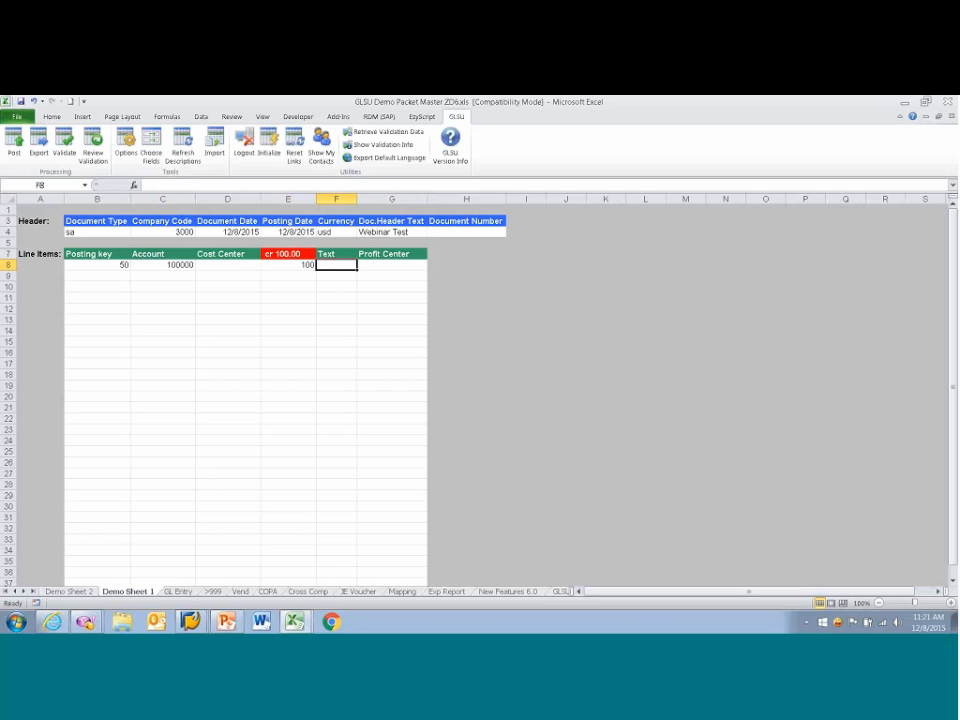
Step: Enter a text for the first line item made of GLSUx, a first name and Demo, and fit the Text column's width to it
{"action": "type", "text": "GLSU"}
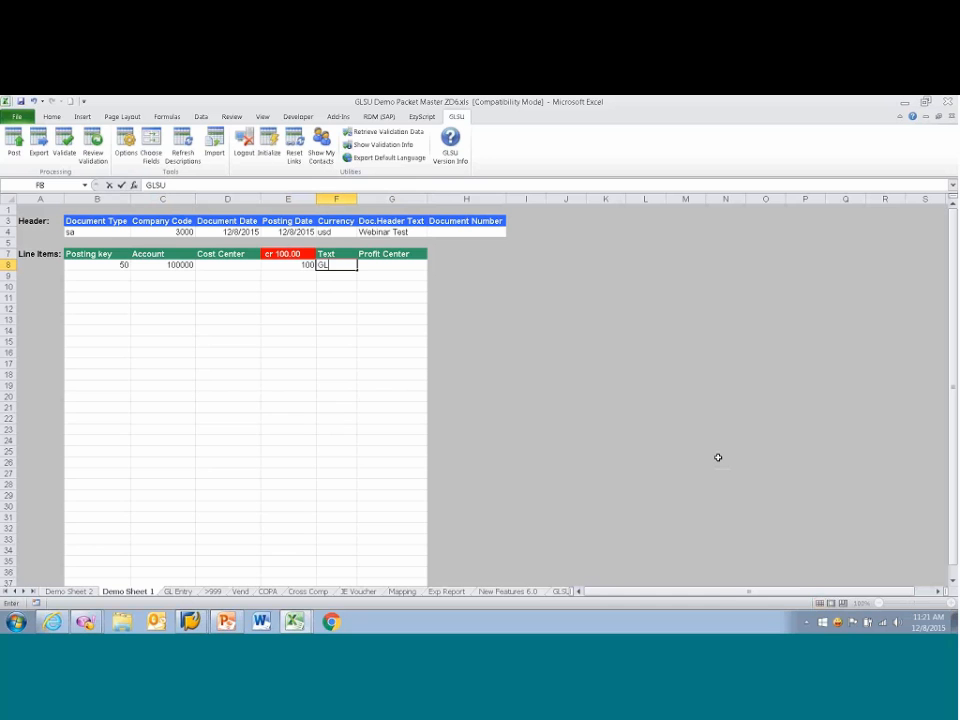
{"action": "type", "text": "x Team Demo"}
{"action": "key", "text": "Return"}
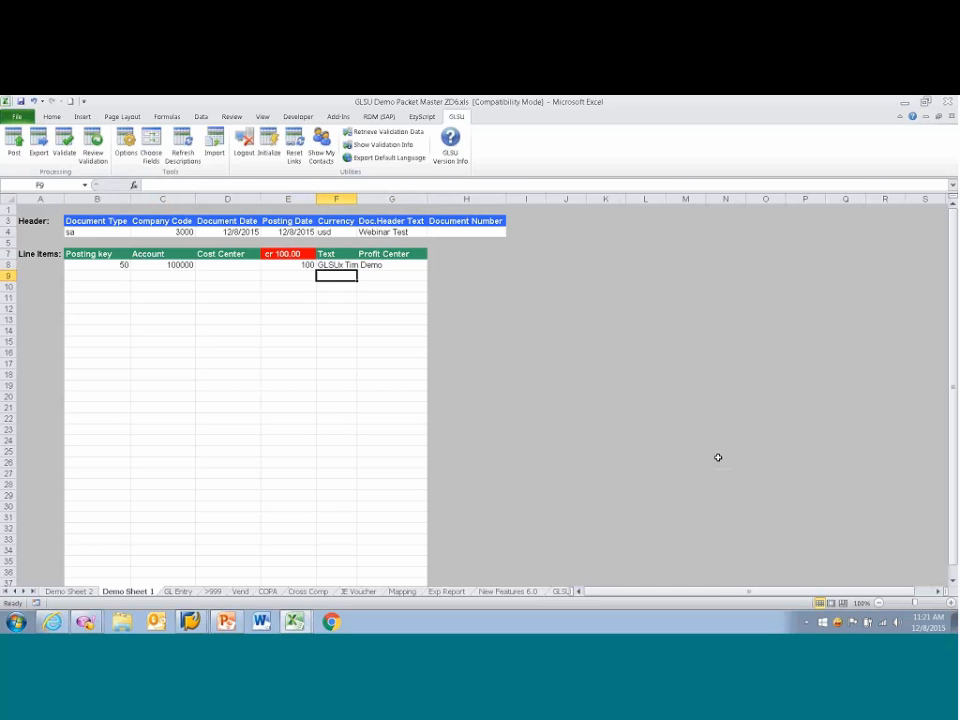
{"action": "double_click", "coordinate": [357, 199]}
Step: Start the second line item with posting key 40 and Office Supplies account 4760100, found by searching the account list for supplies
{"action": "left_click", "coordinate": [112, 277]}
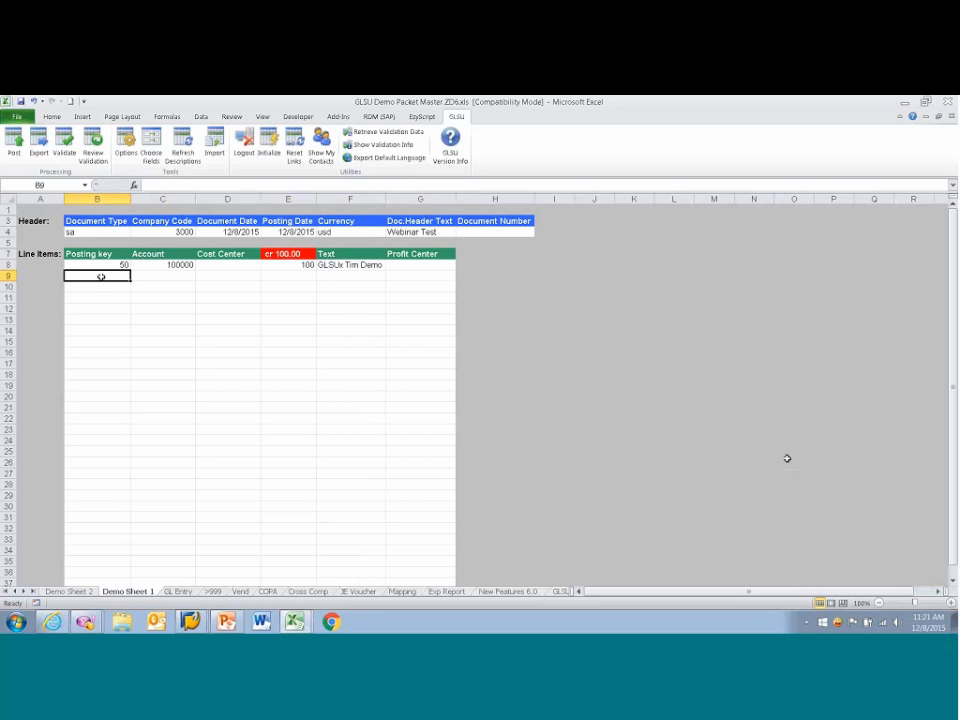
{"action": "type", "text": "40"}
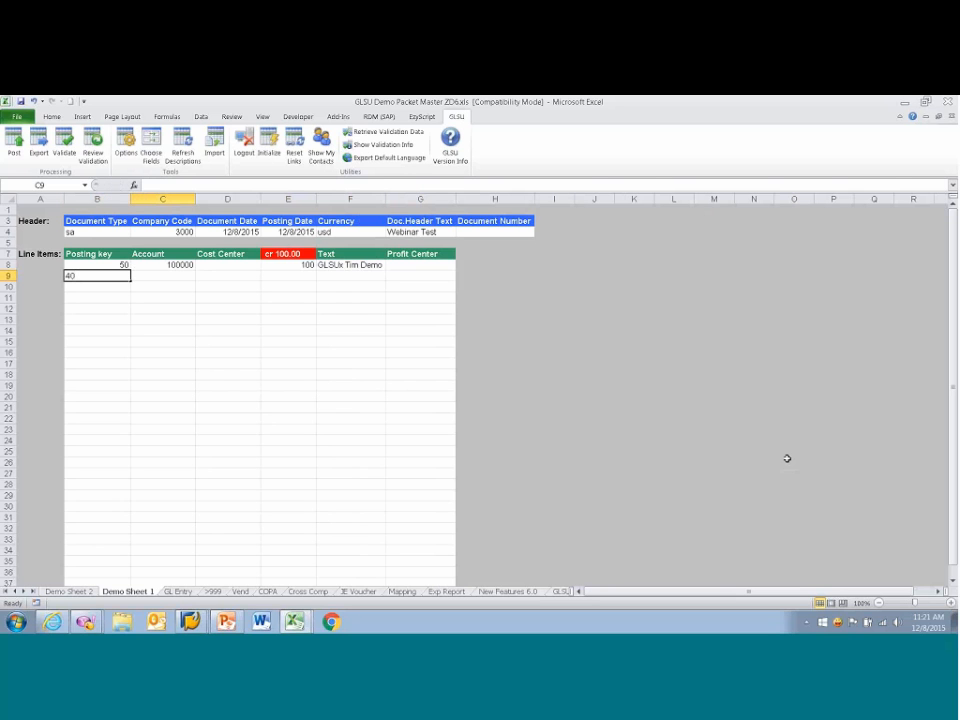
{"action": "key", "text": "Tab"}
{"action": "key", "text": "F4"}
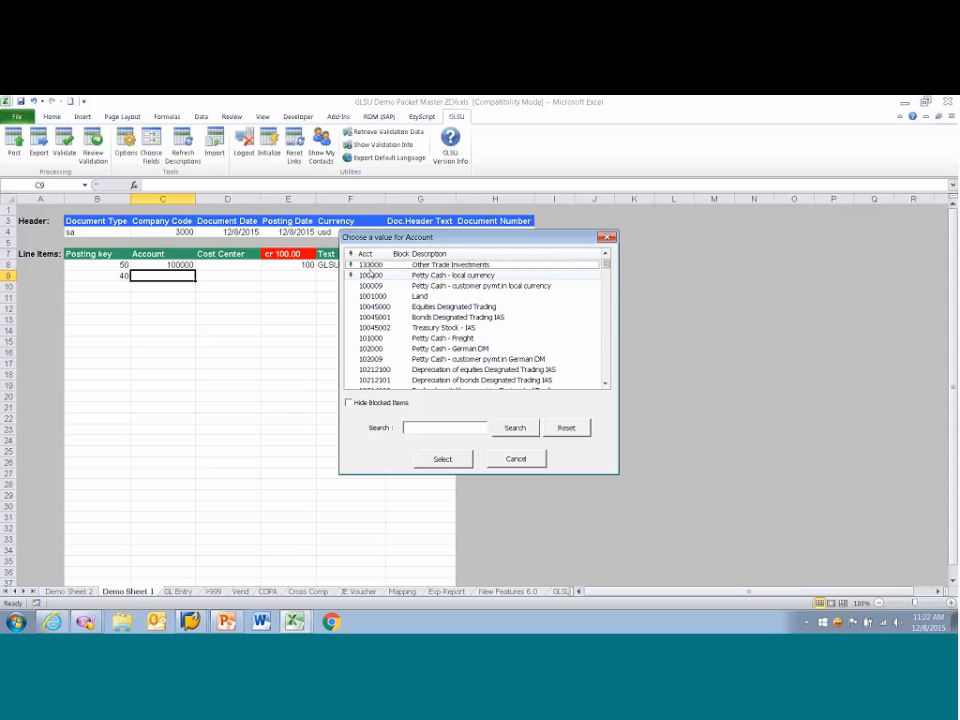
{"action": "left_click", "coordinate": [431, 426]}
{"action": "type", "text": "supplies"}
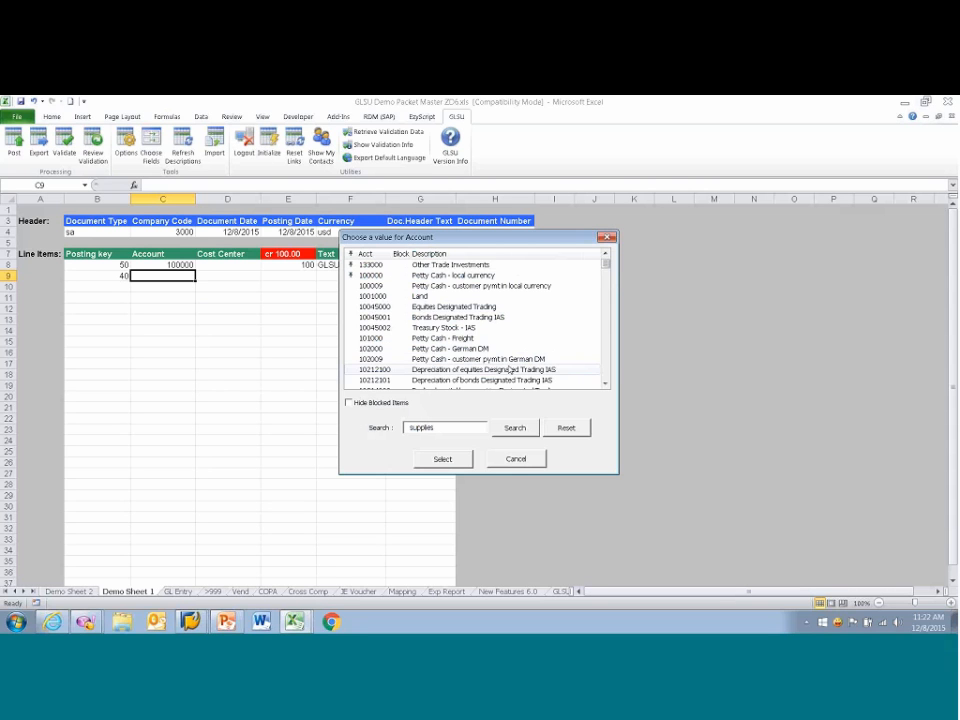
{"action": "left_click", "coordinate": [507, 432]}
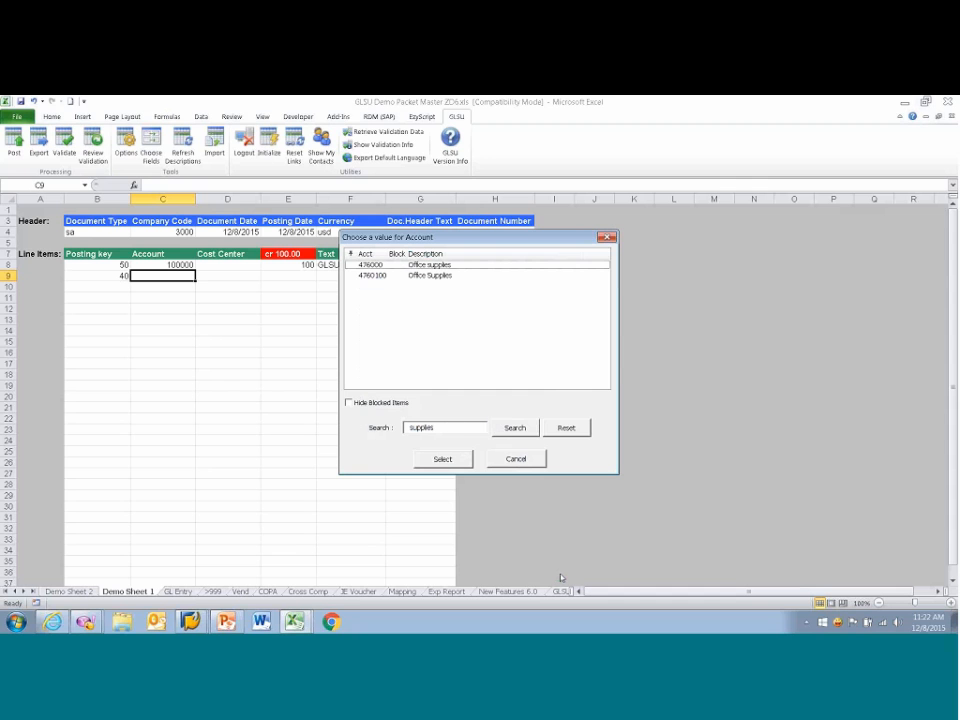
{"action": "double_click", "coordinate": [376, 277]}
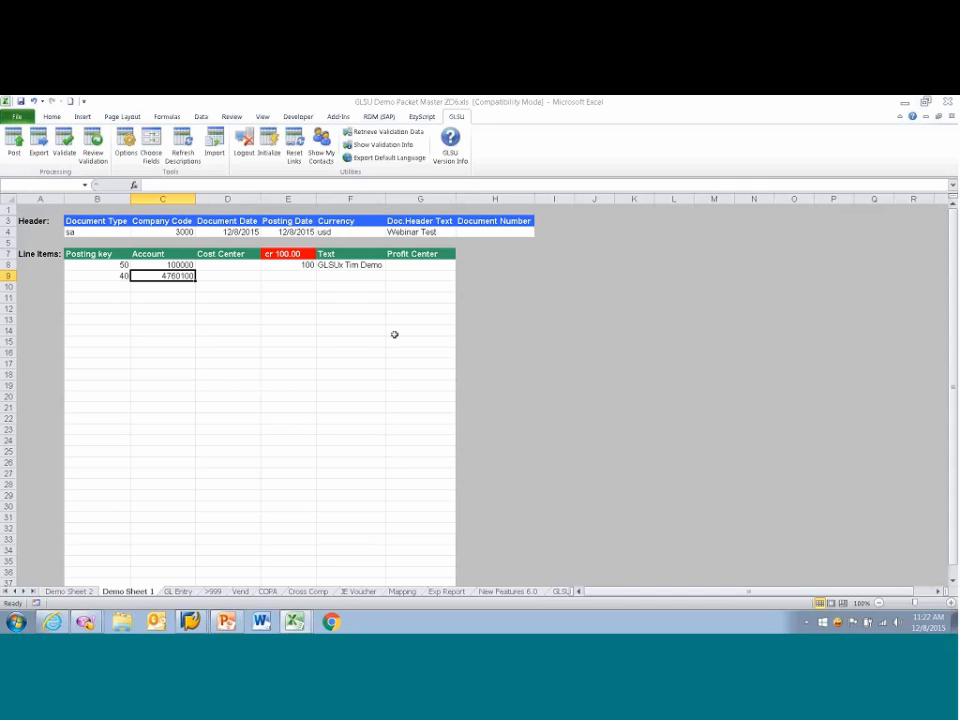
Step: Set the second line item's amount to 100 and copy the first line's text into its Text field
{"action": "left_click", "coordinate": [299, 276]}
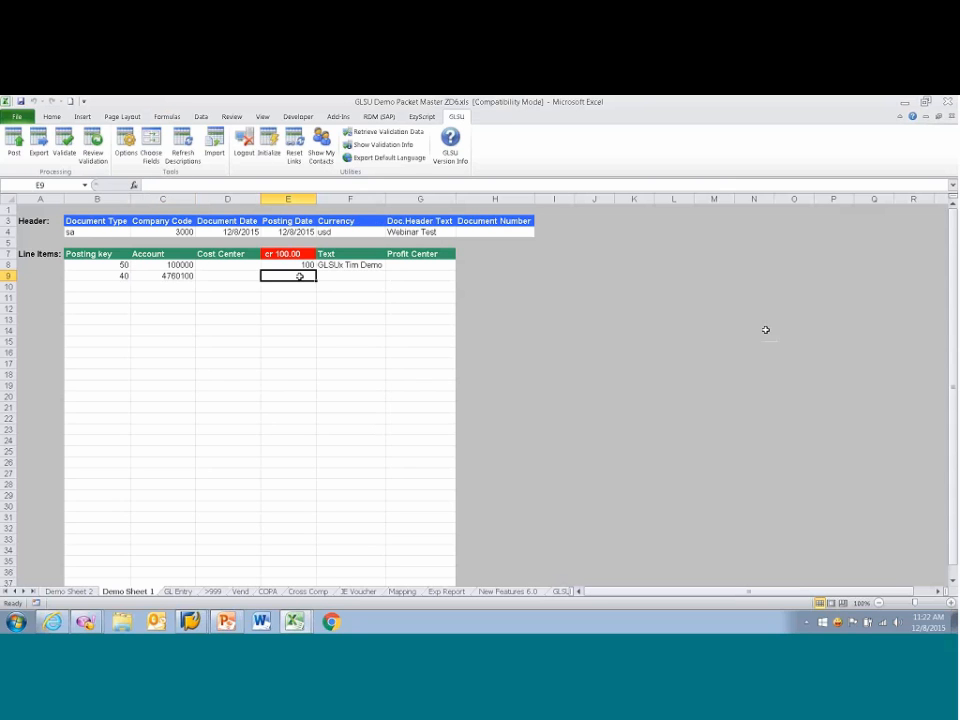
{"action": "type", "text": "100"}
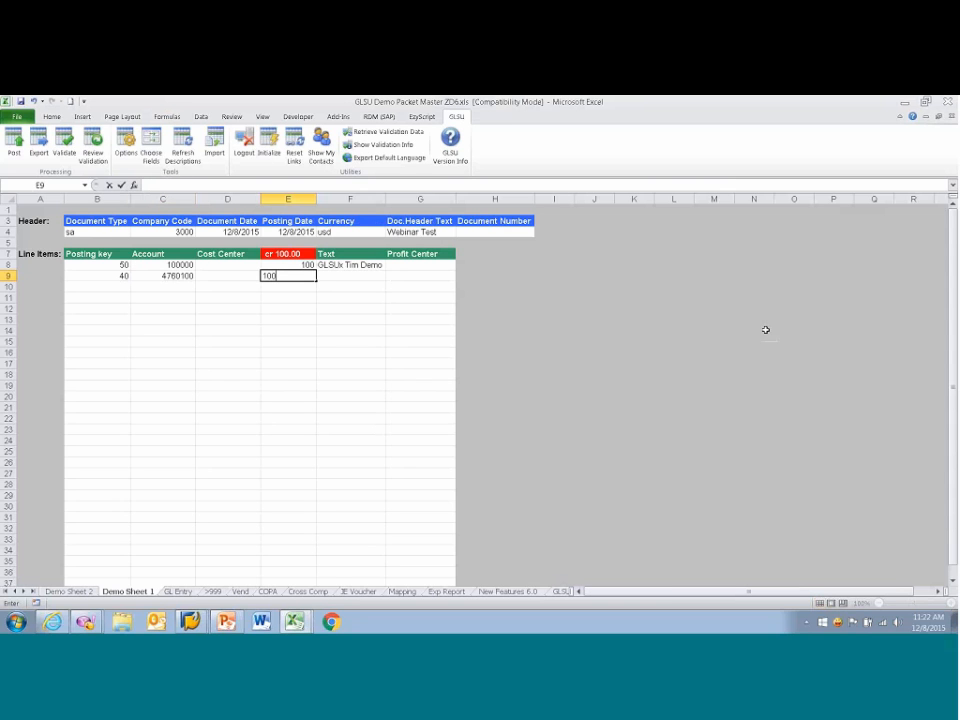
{"action": "key", "text": "Tab"}
{"action": "key", "text": "Up"}
{"action": "key", "text": "ctrl+c"}
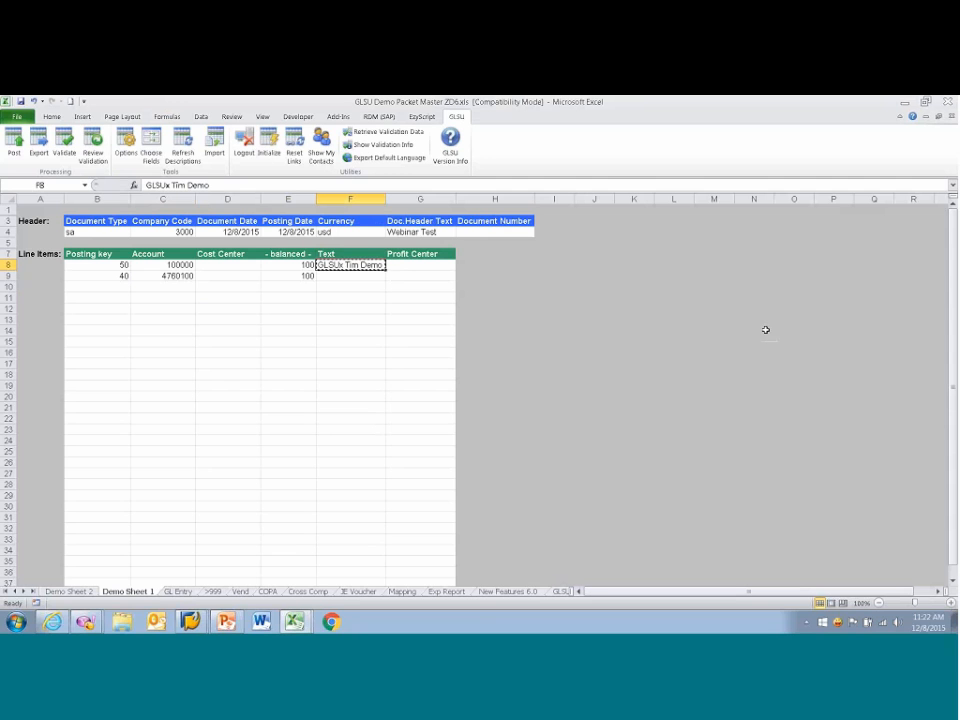
{"action": "key", "text": "Down"}
{"action": "key", "text": "ctrl+v"}
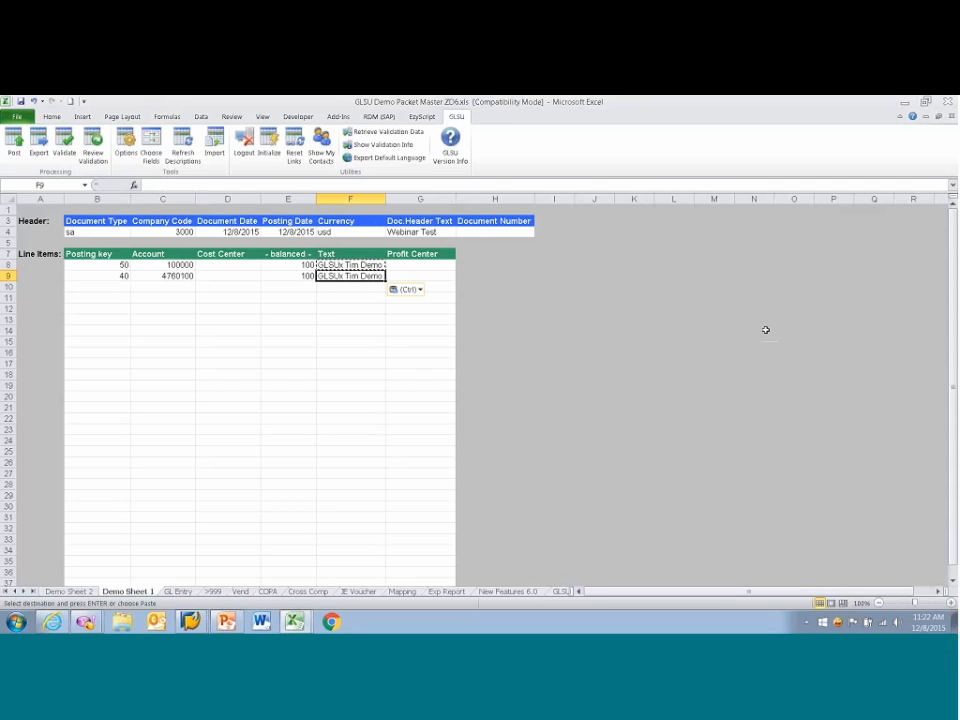
{"action": "key", "text": "Escape"}
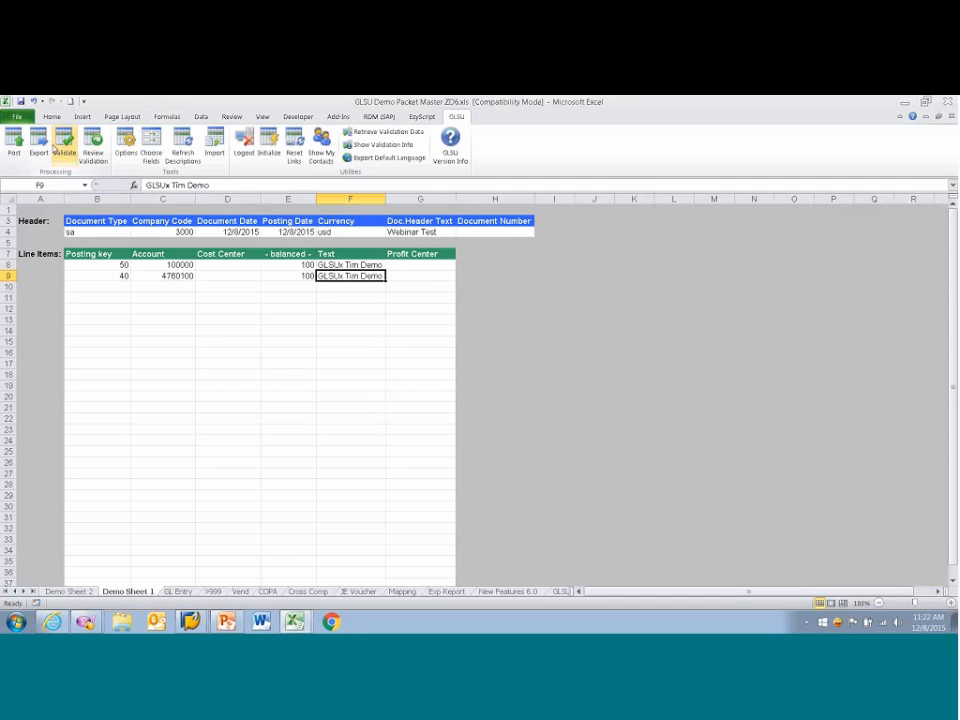
Step: Validate the journal entry, examine the reported errors and the cells they refer to, and close the error list
{"action": "left_click", "coordinate": [65, 150]}
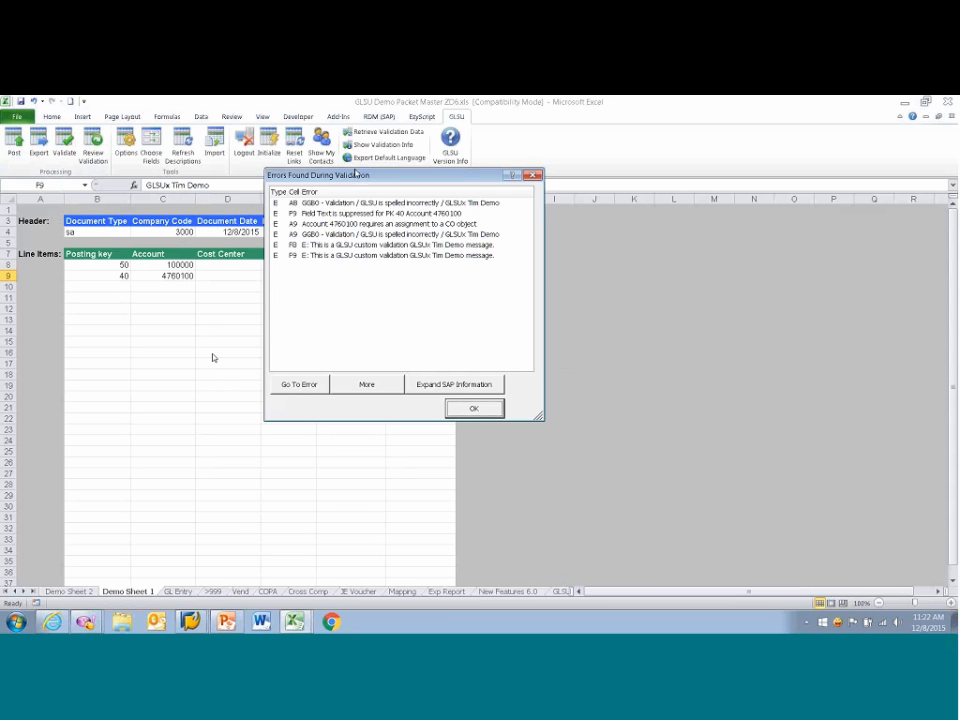
{"action": "left_click_drag", "start_coordinate": [394, 177], "coordinate": [482, 309]}
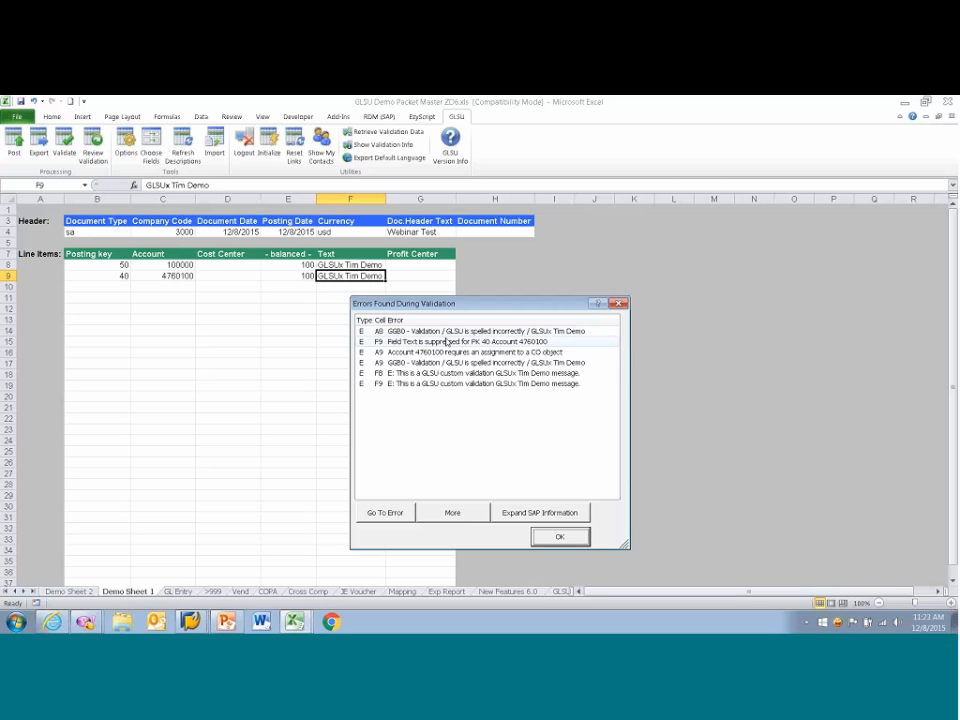
{"action": "left_click", "coordinate": [482, 354]}
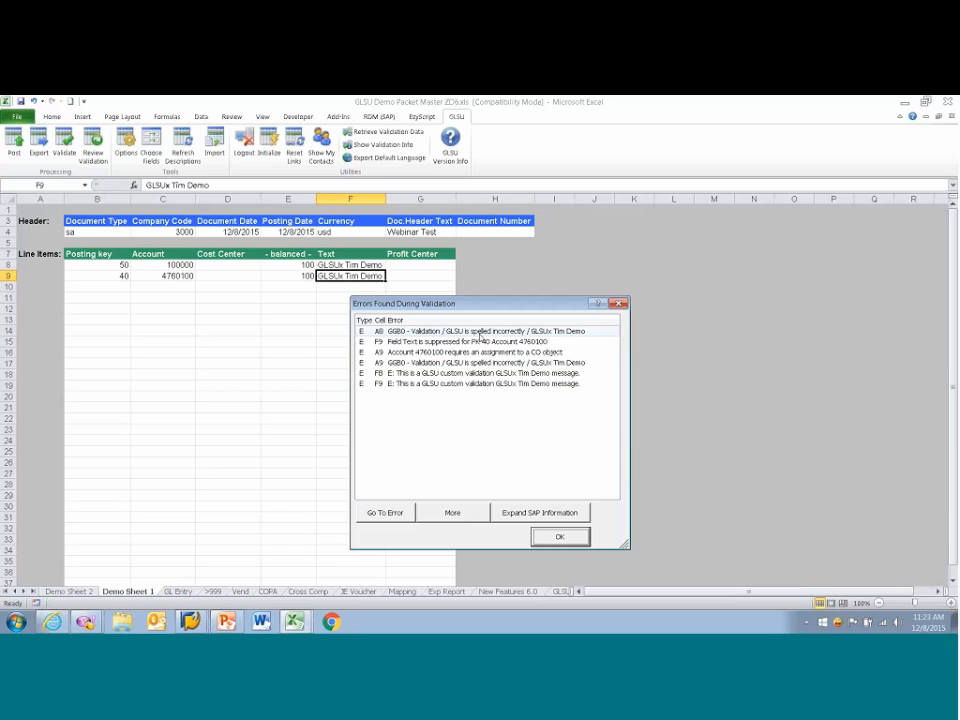
{"action": "left_click", "coordinate": [588, 333]}
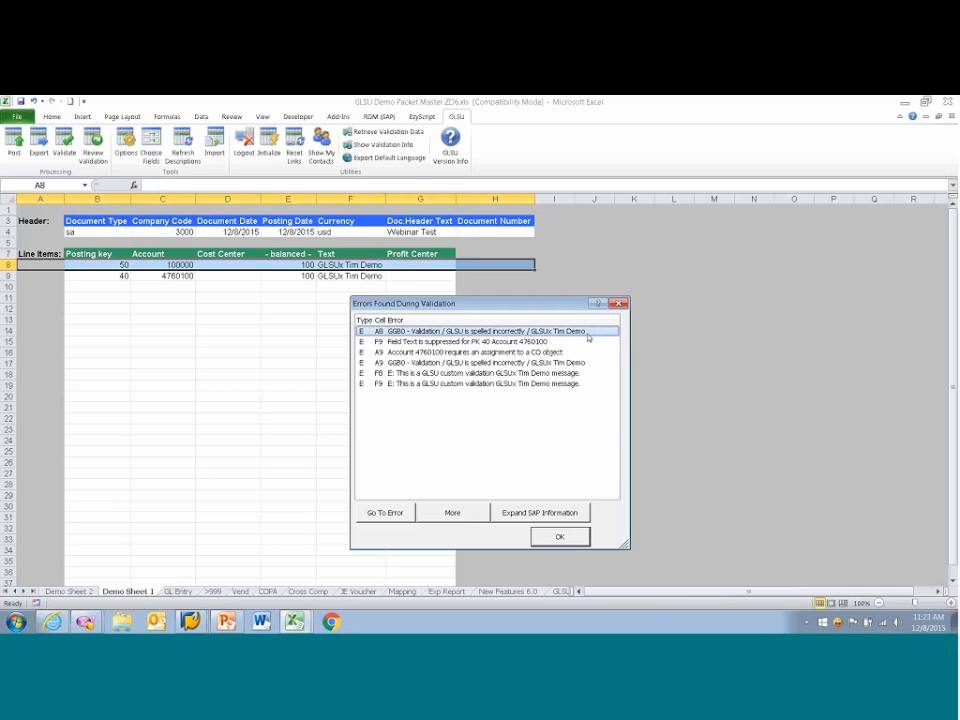
{"action": "left_click", "coordinate": [554, 343]}
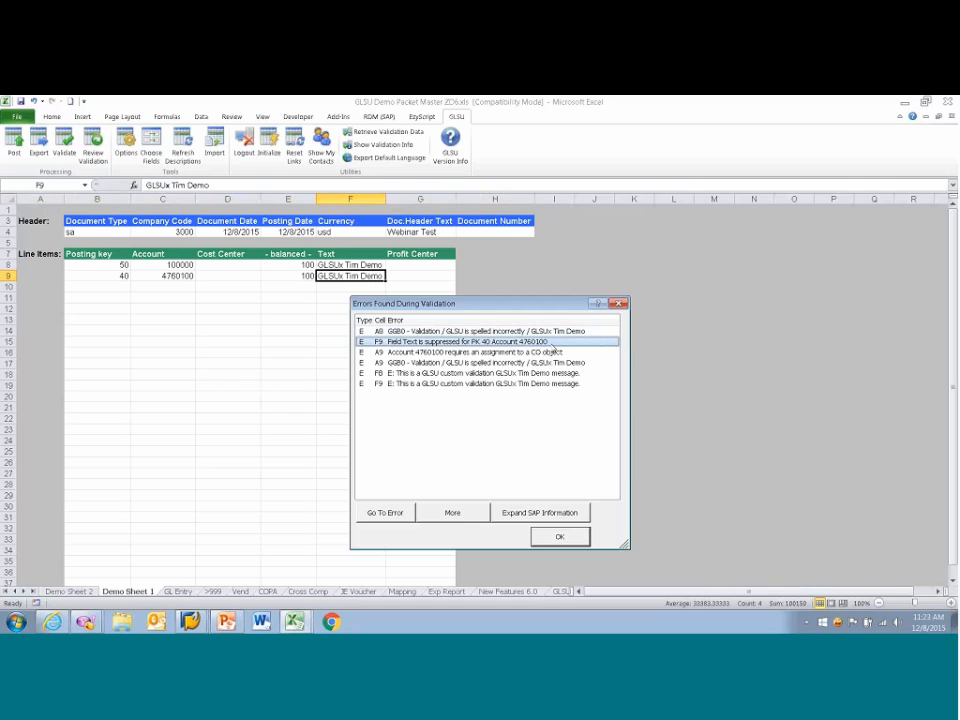
{"action": "left_click", "coordinate": [548, 353]}
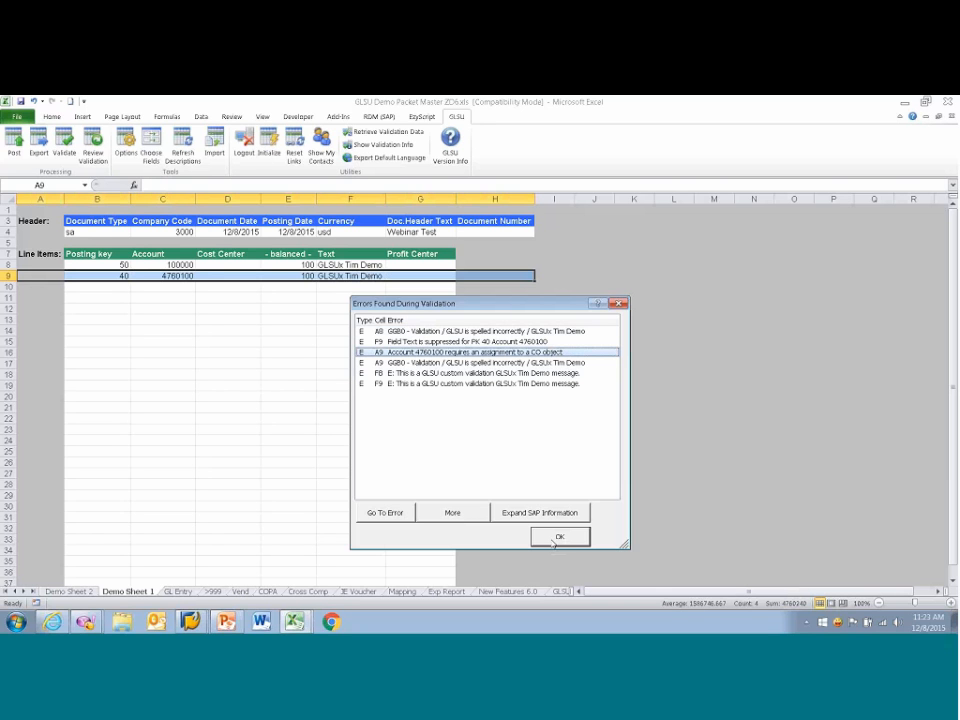
{"action": "left_click", "coordinate": [559, 537]}
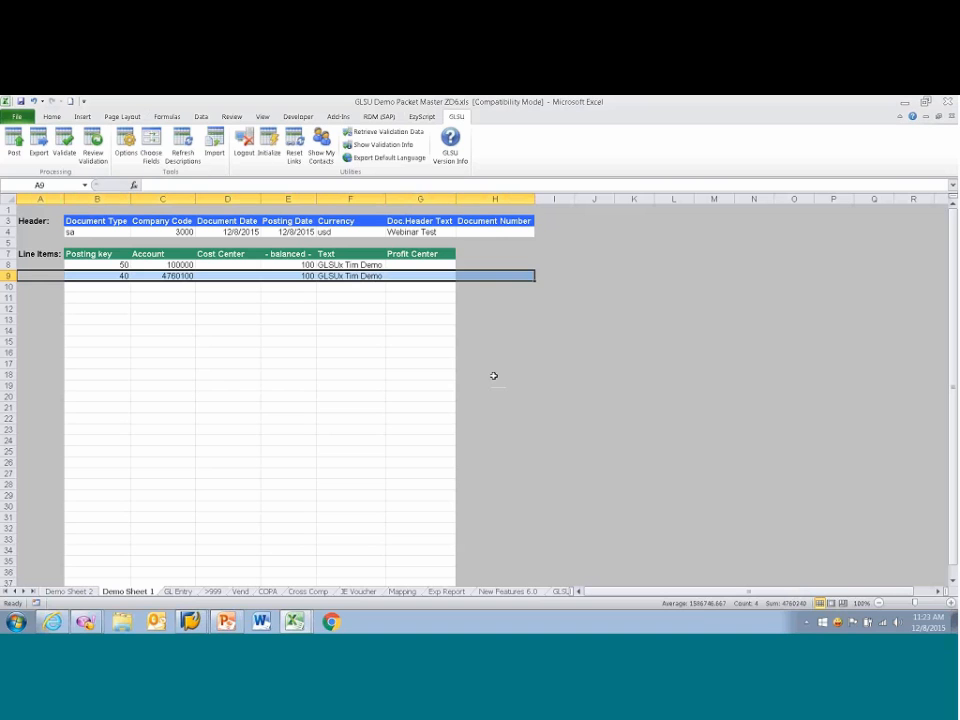
Step: Clear the second line item's text and shorten the first line item's text to "GLSU Demo"
{"action": "key", "text": "Delete"}
{"action": "key", "text": "Up"}
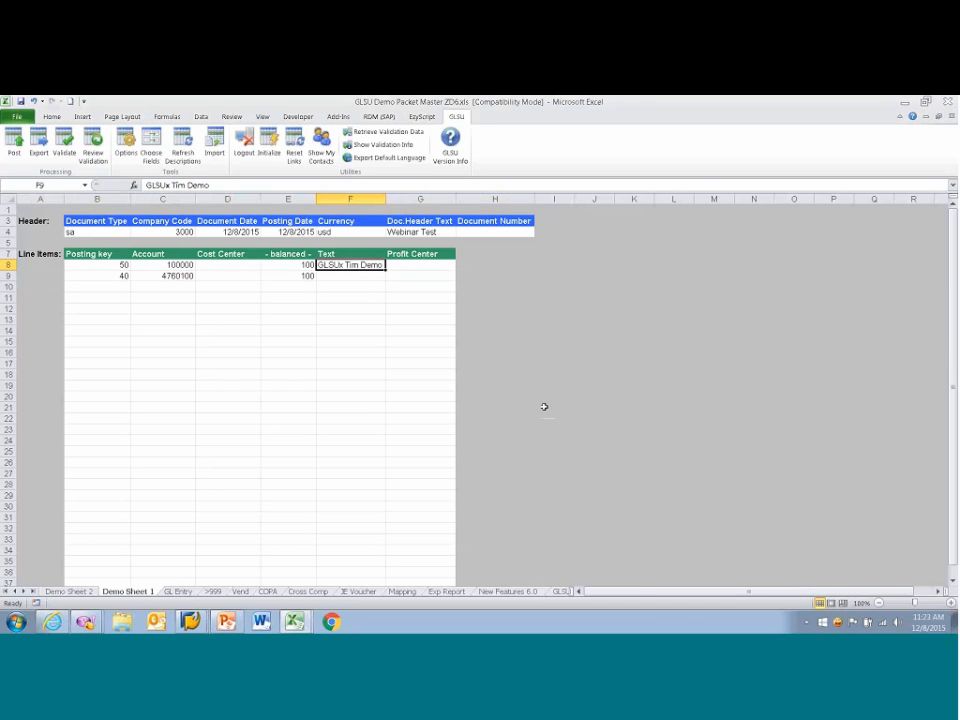
{"action": "key", "text": "F2"}
{"action": "key", "text": "Left"}
{"action": "key", "text": "Left"}
{"action": "key", "text": "Left"}
{"action": "key", "text": "Left"}
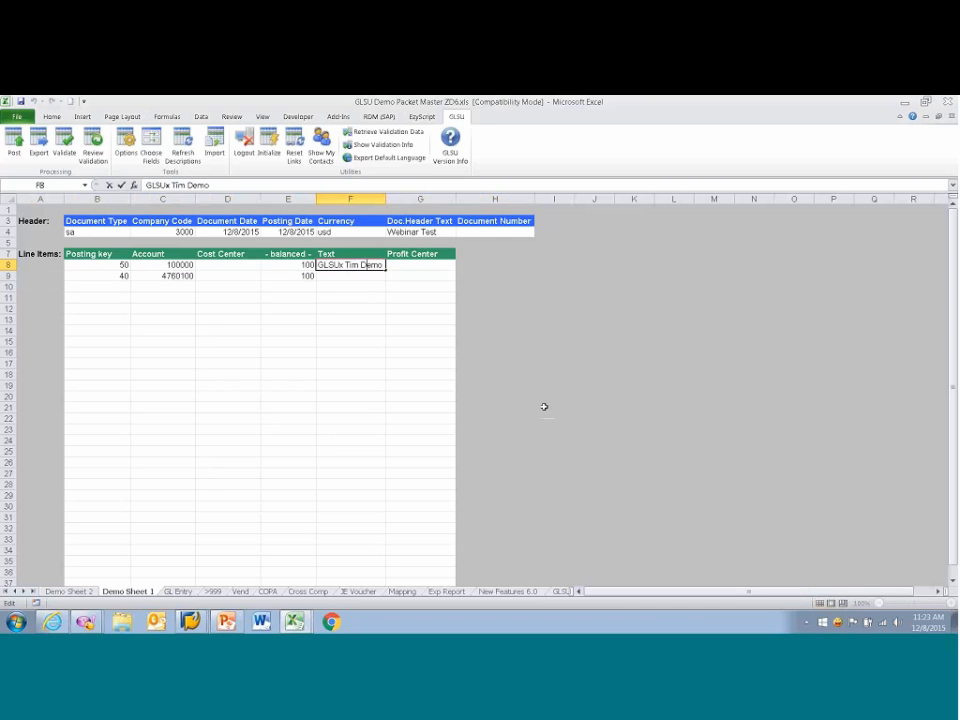
{"action": "key", "text": "BackSpace"}
{"action": "key", "text": "BackSpace"}
{"action": "key", "text": "BackSpace"}
{"action": "key", "text": "BackSpace"}
{"action": "key", "text": "BackSpace"}
{"action": "key", "text": "Return"}
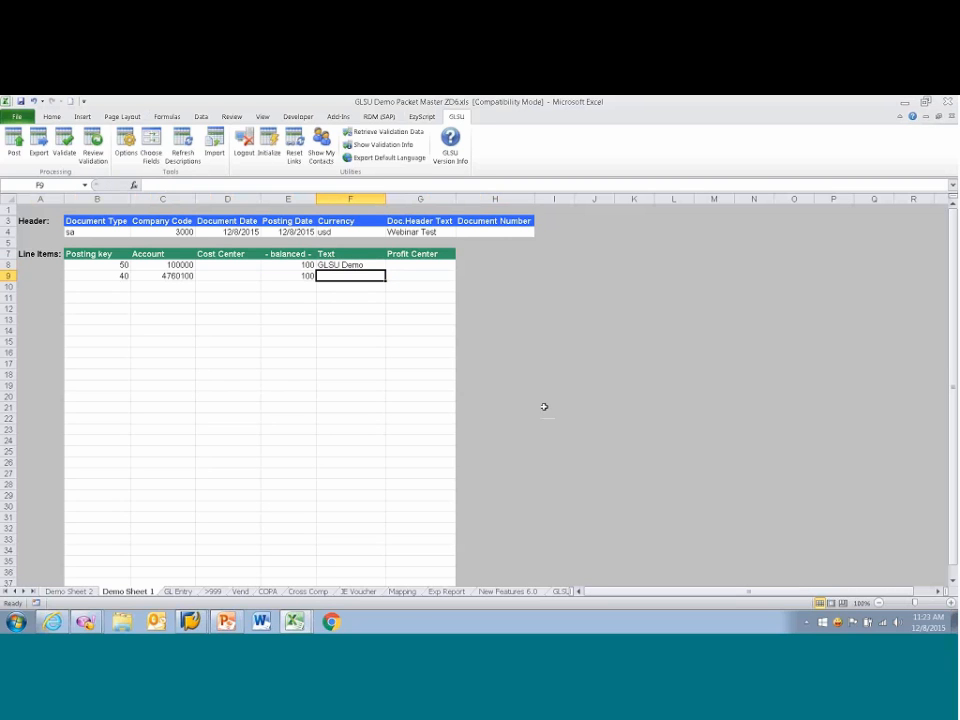
{"action": "key", "text": "Left"}
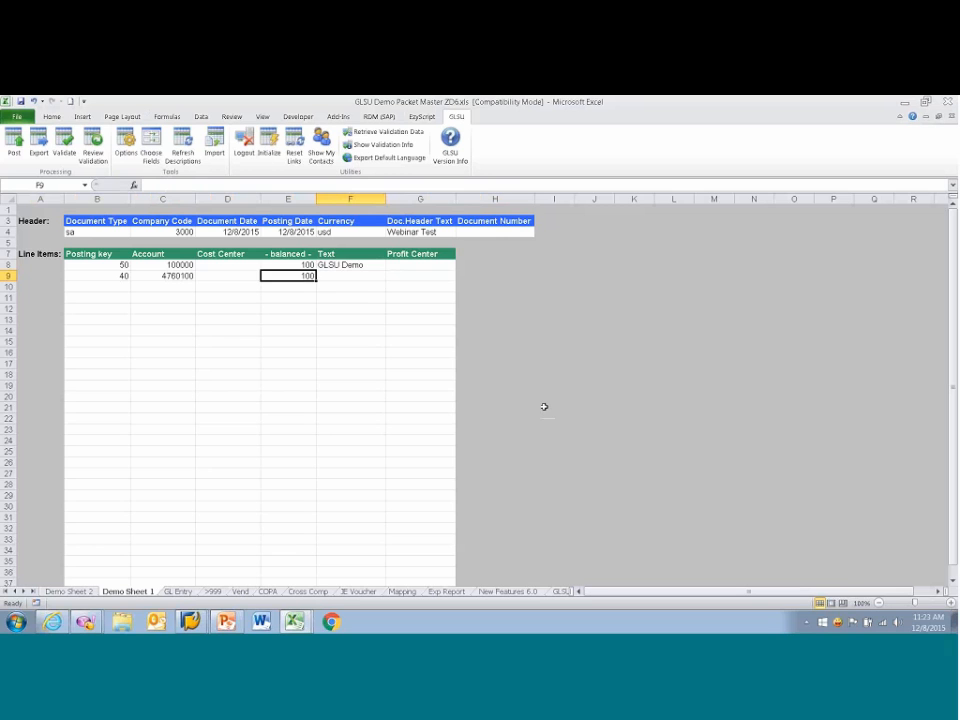
Step: Set the second line item's cost center to 1000
{"action": "key", "text": "Left"}
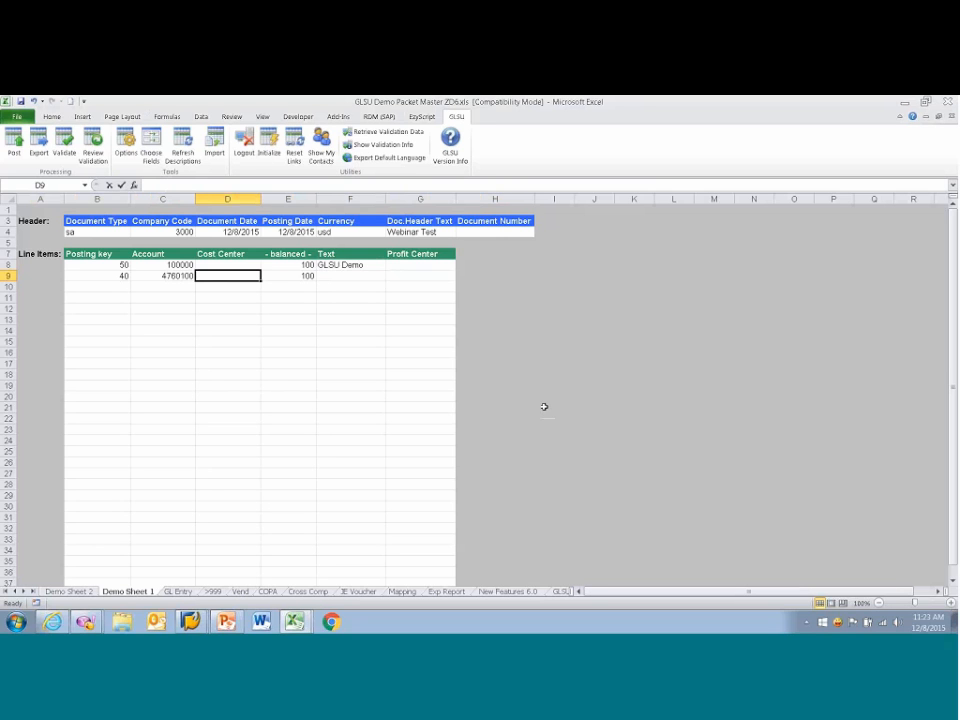
{"action": "type", "text": "1000"}
{"action": "key", "text": "Return"}
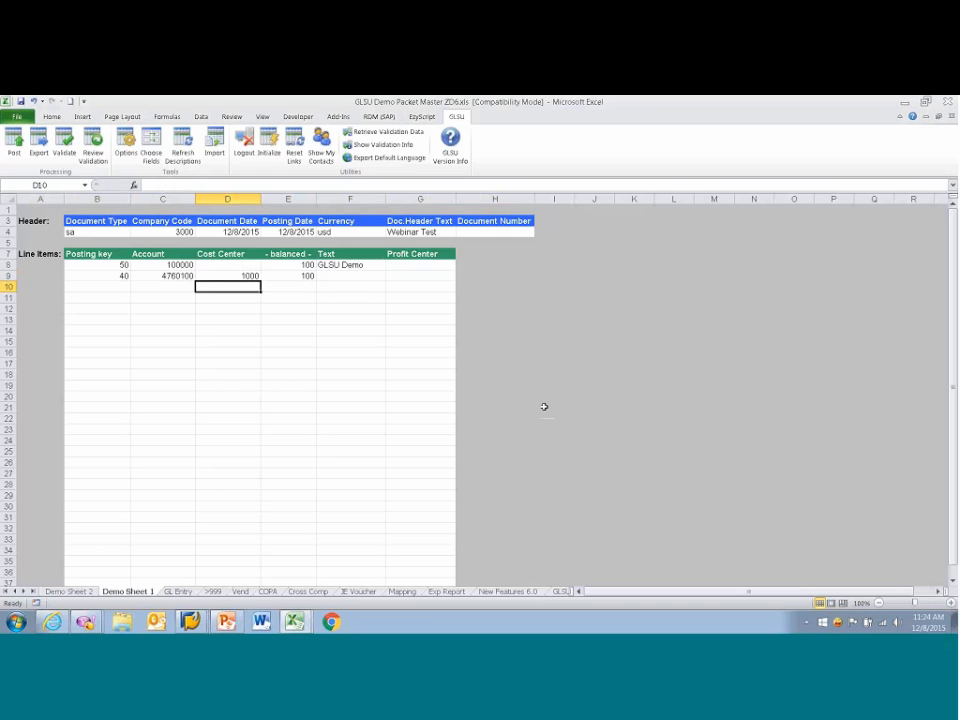
Step: Post the journal entry to SAP without attaching the spreadsheet to the document
{"action": "left_click", "coordinate": [14, 147]}
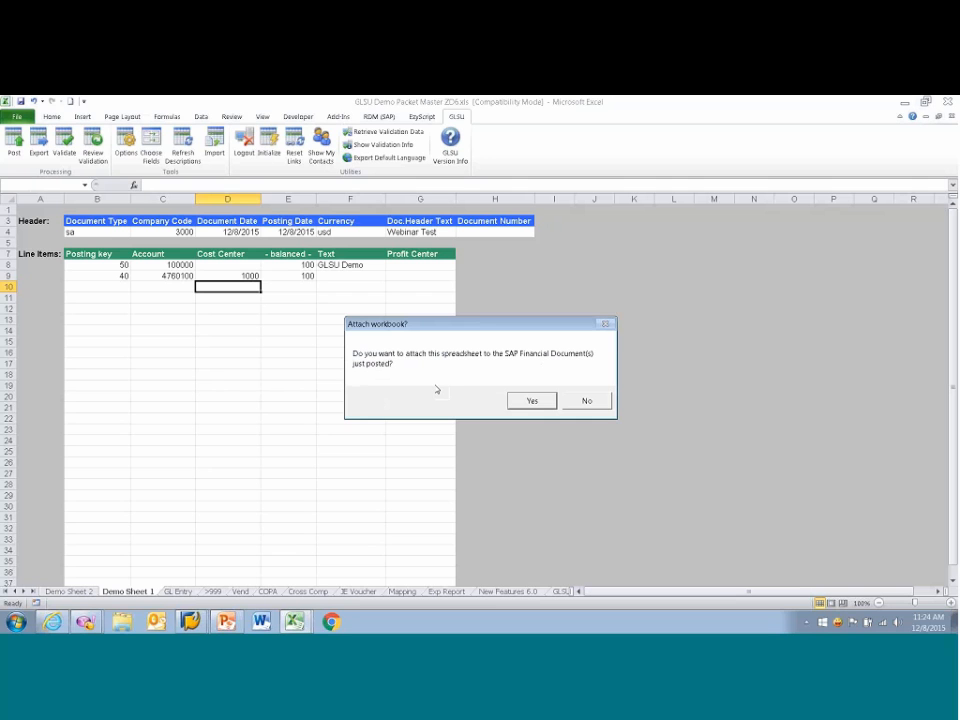
{"action": "left_click", "coordinate": [584, 401]}
{"action": "left_click", "coordinate": [477, 449]}
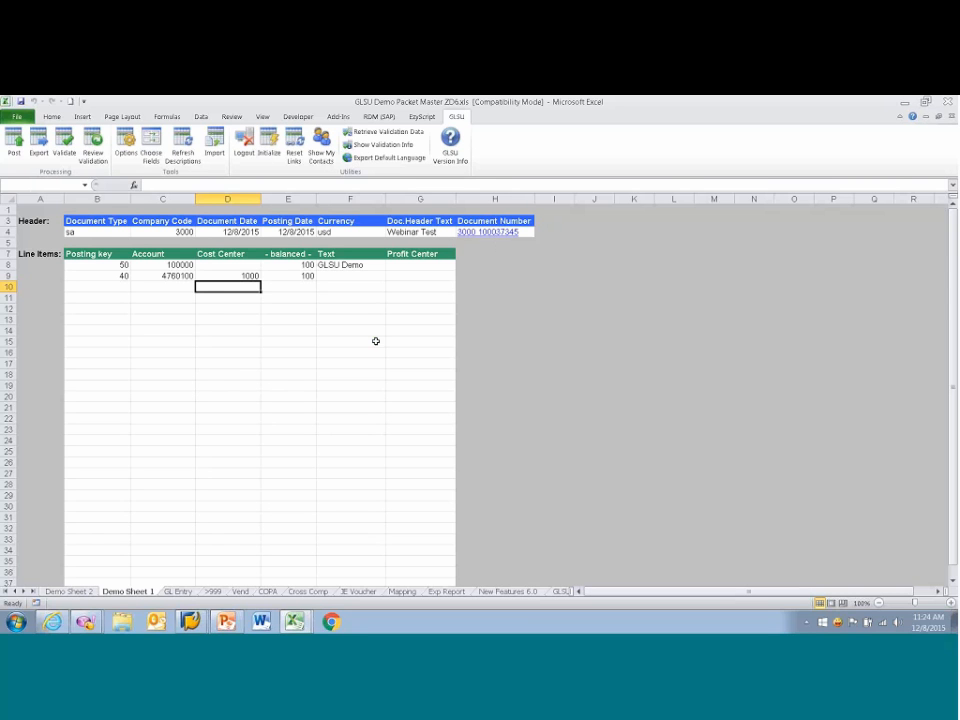
Step: View the posted document in SAP through its document number link, and return to the GLSU Demo Packet Master workbook in Excel
{"action": "left_click", "coordinate": [489, 232]}
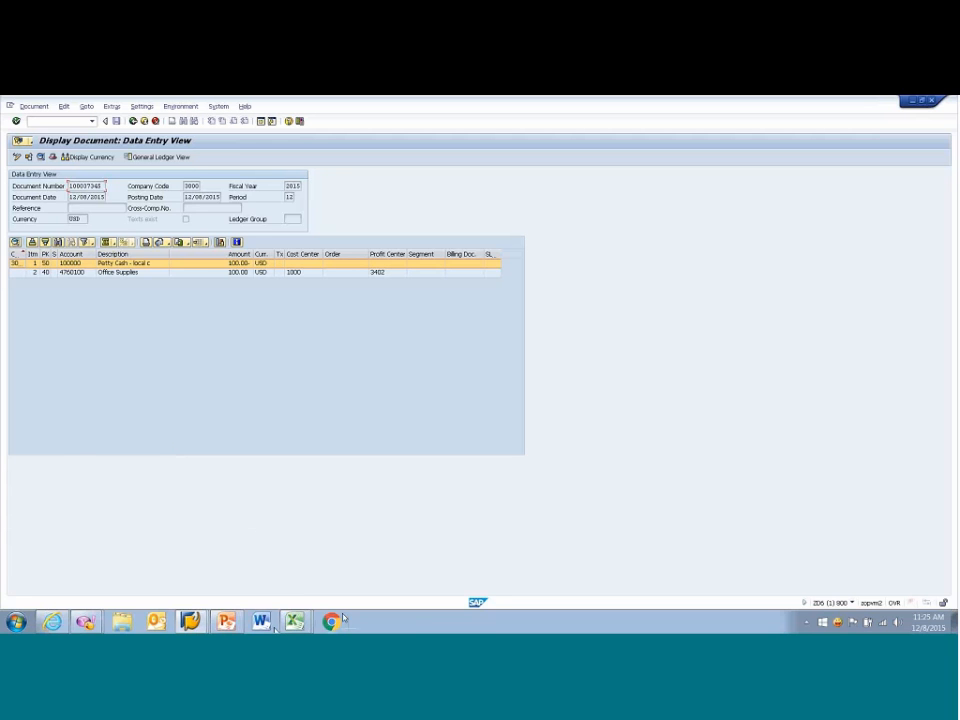
{"action": "mouse_move", "coordinate": [294, 621]}
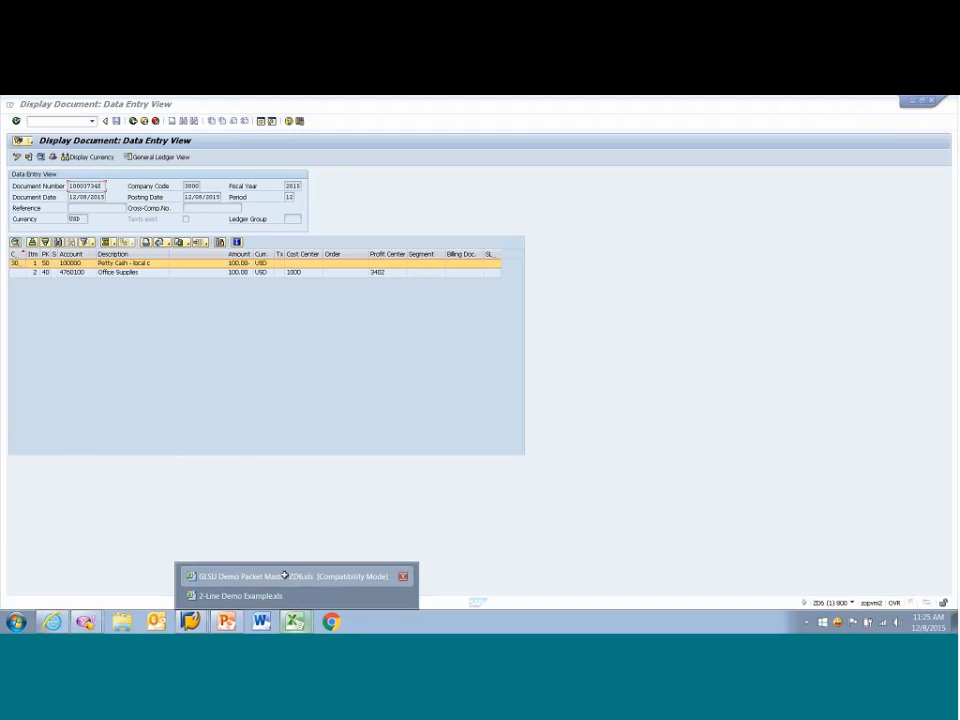
{"action": "left_click", "coordinate": [281, 575]}
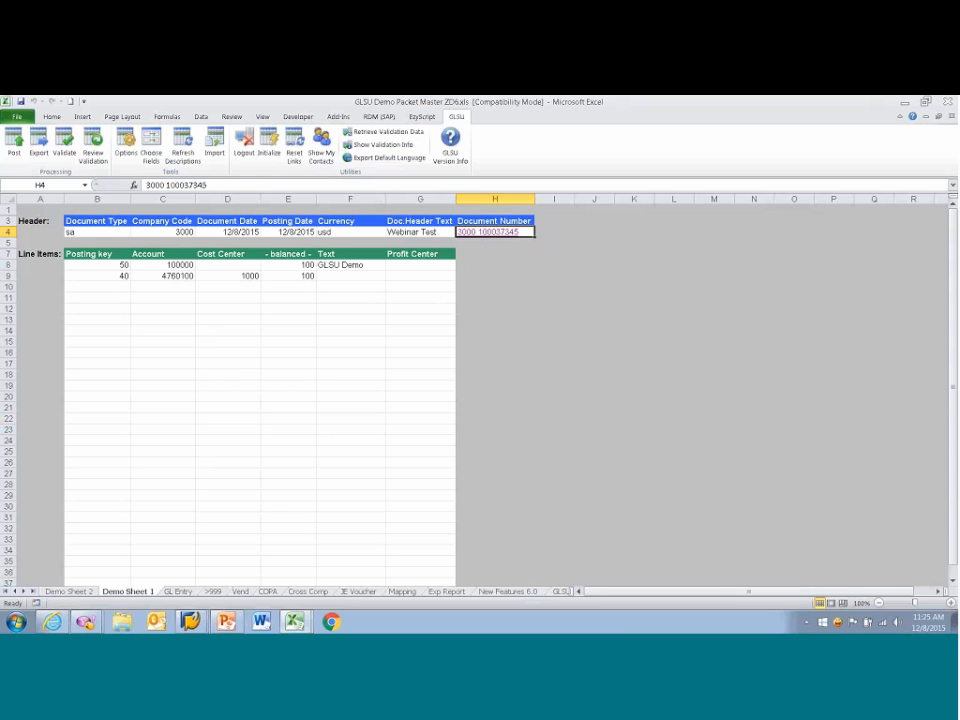
Step: Copy the posted document number without its company code, and start initializing Demo Sheet 2 from a SAP document
{"action": "left_click_drag", "start_coordinate": [206, 185], "coordinate": [165, 185]}
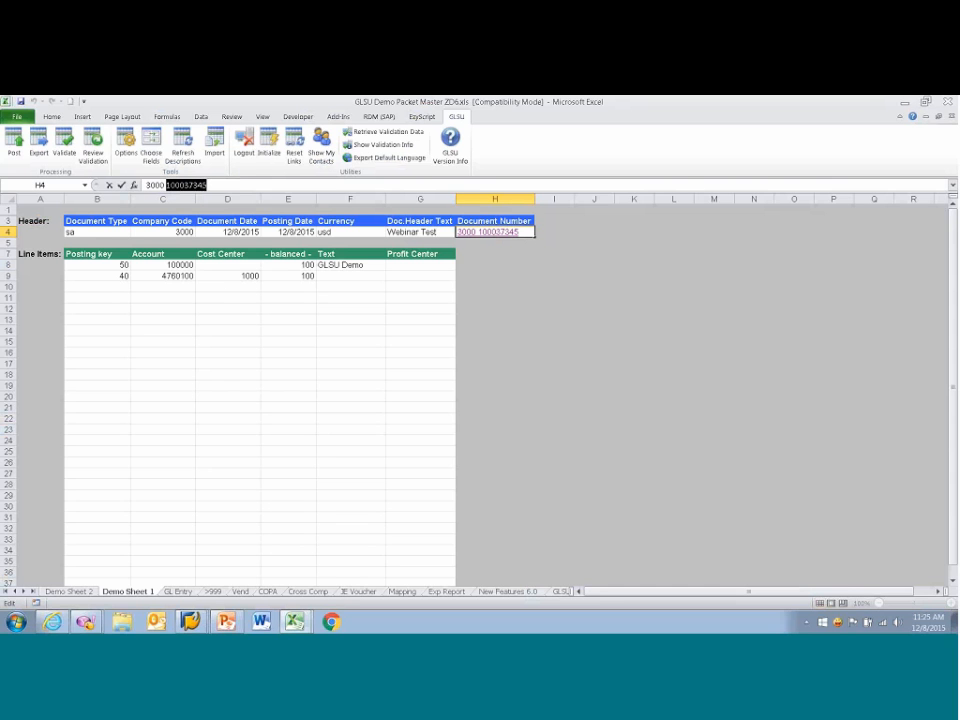
{"action": "key", "text": "Escape"}
{"action": "key", "text": "ctrl+Page_Up"}
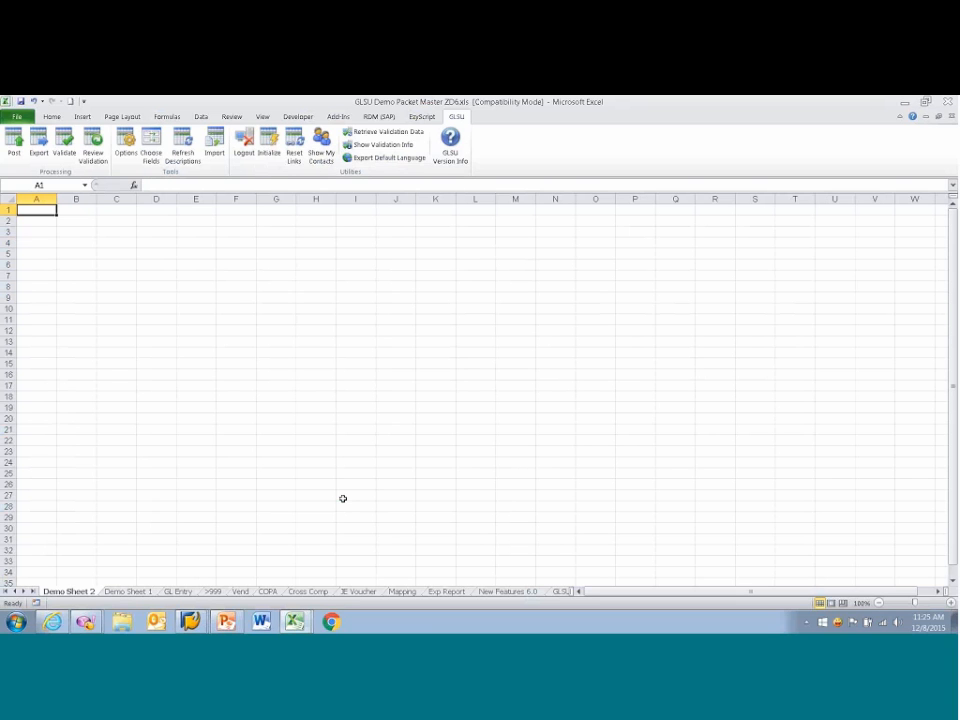
{"action": "left_click", "coordinate": [269, 145]}
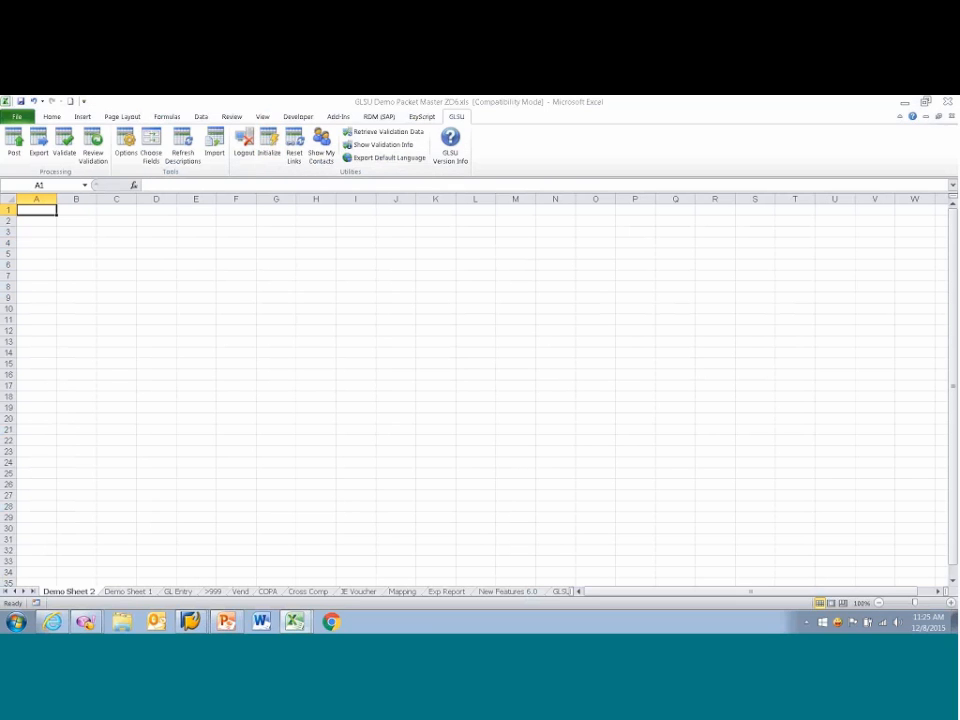
{"action": "left_click", "coordinate": [502, 398]}
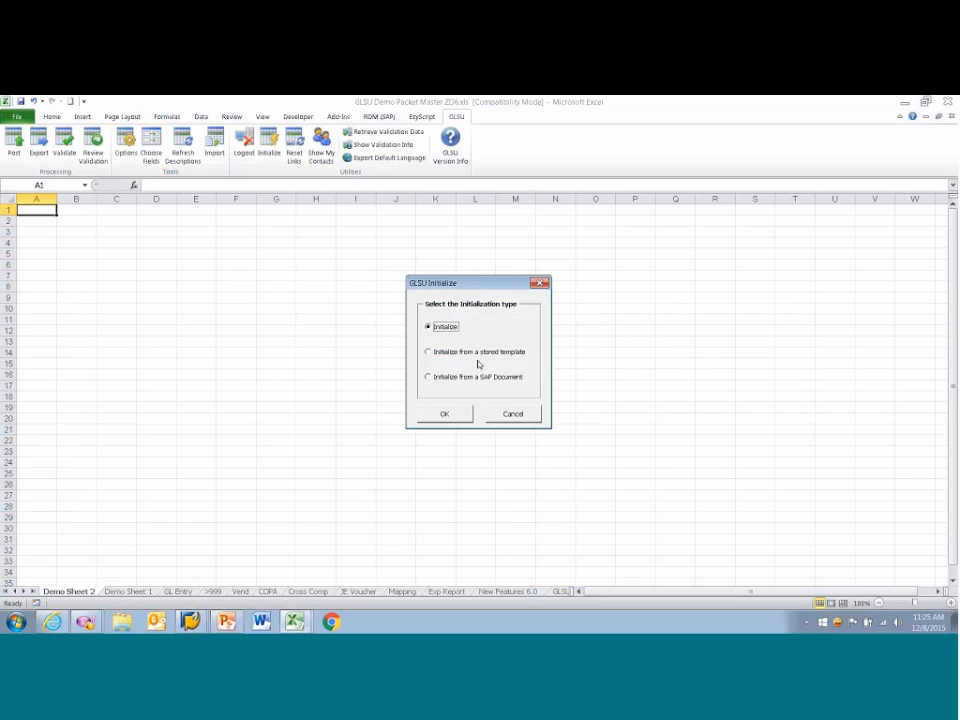
{"action": "left_click", "coordinate": [428, 377]}
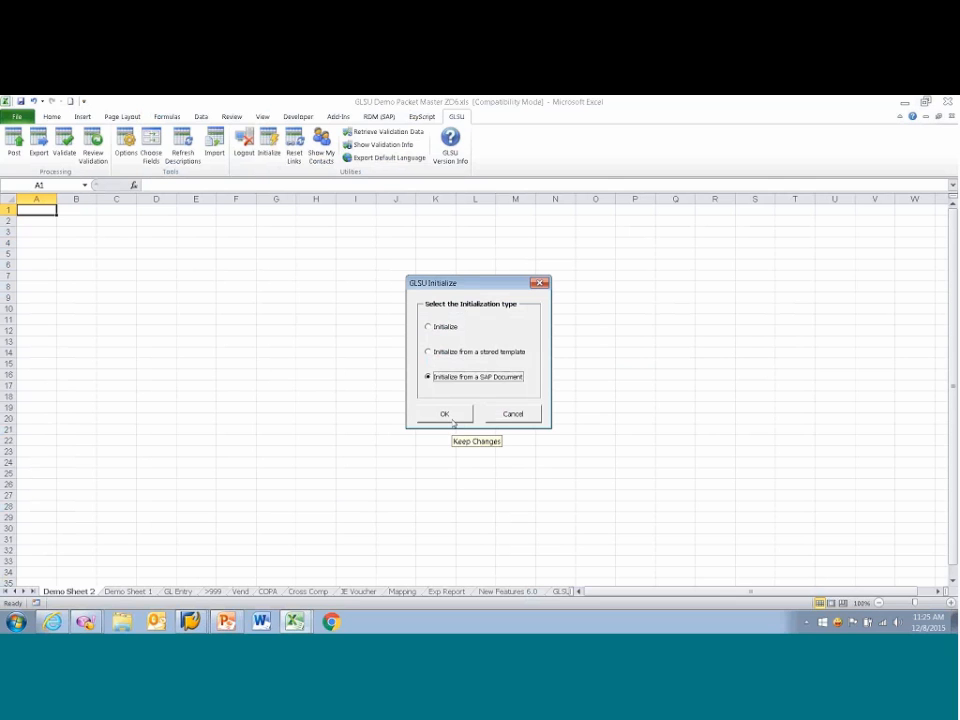
{"action": "left_click", "coordinate": [452, 421]}
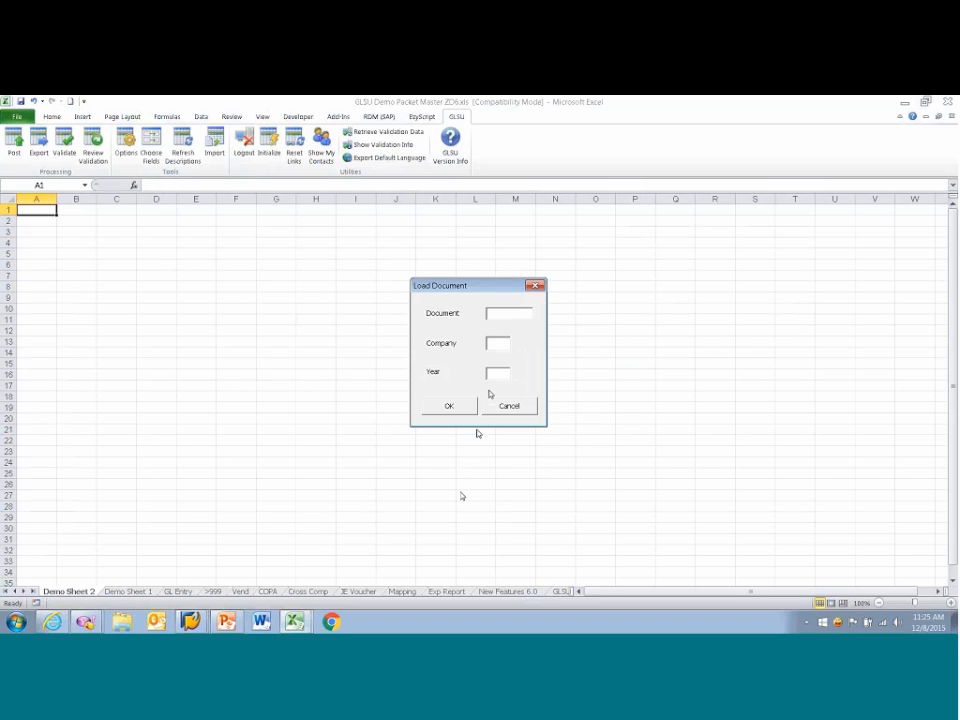
Step: Load SAP document 100037345 for company 3000 and year 2015 into the sheet
{"action": "type", "text": "100037345"}
{"action": "key", "text": "Tab"}
{"action": "type", "text": "1"}
{"action": "type", "text": "300"}
{"action": "type", "text": "0"}
{"action": "key", "text": "Tab"}
{"action": "type", "text": "2015"}
{"action": "key", "text": "Tab"}
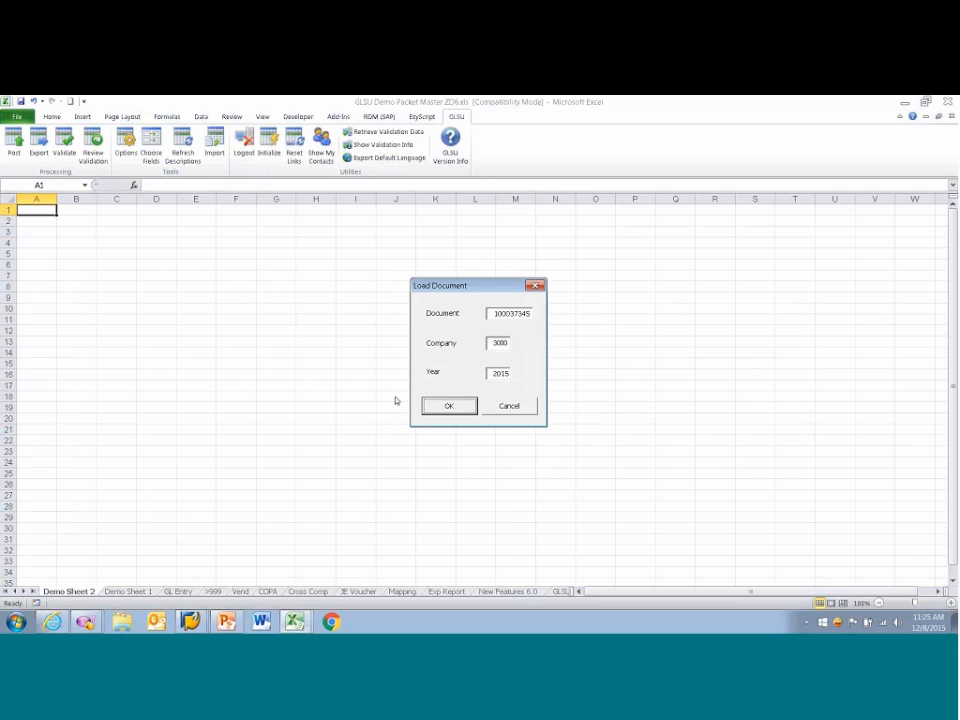
{"action": "left_click", "coordinate": [450, 407]}
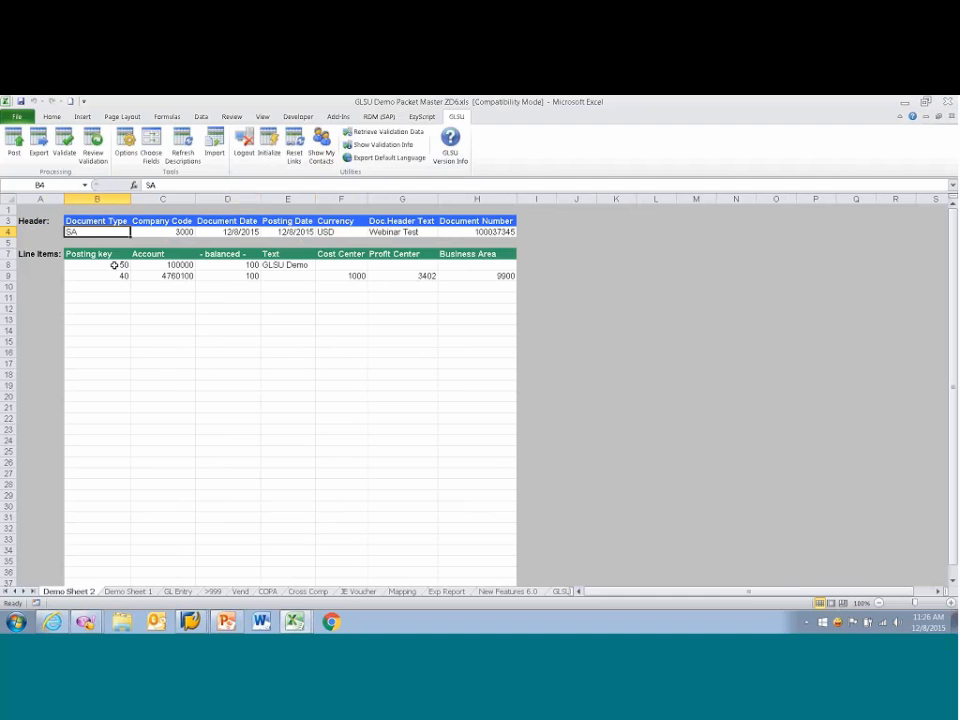
Step: Examine the loaded line items, the document date and the amounts on Demo Sheet 2
{"action": "left_click_drag", "start_coordinate": [130, 268], "coordinate": [476, 371]}
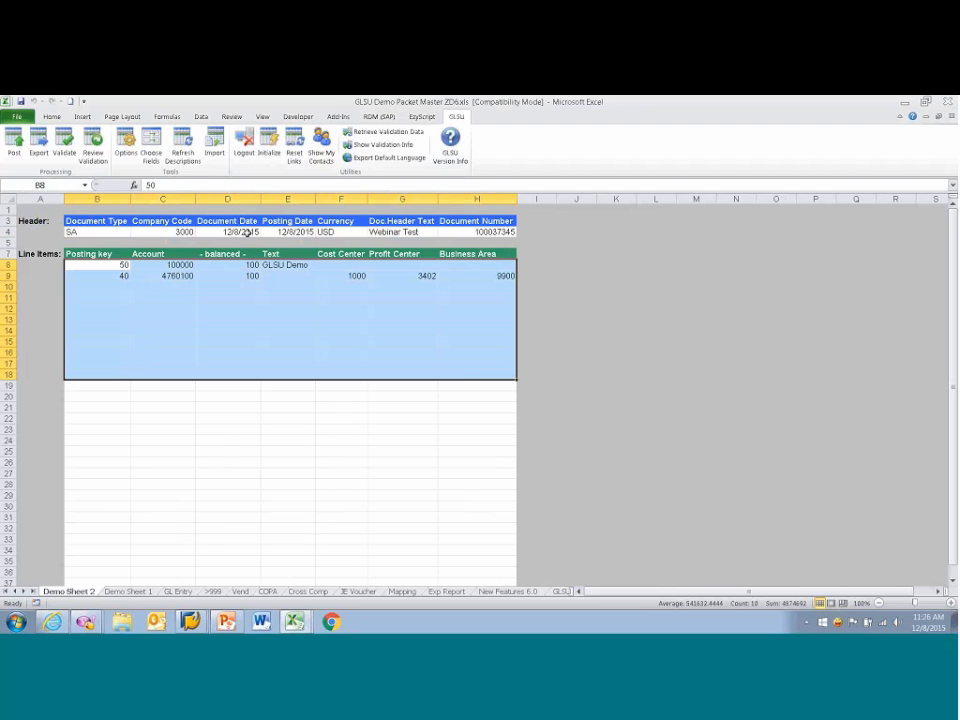
{"action": "left_click", "coordinate": [250, 231]}
{"action": "left_click_drag", "start_coordinate": [228, 265], "coordinate": [242, 308]}
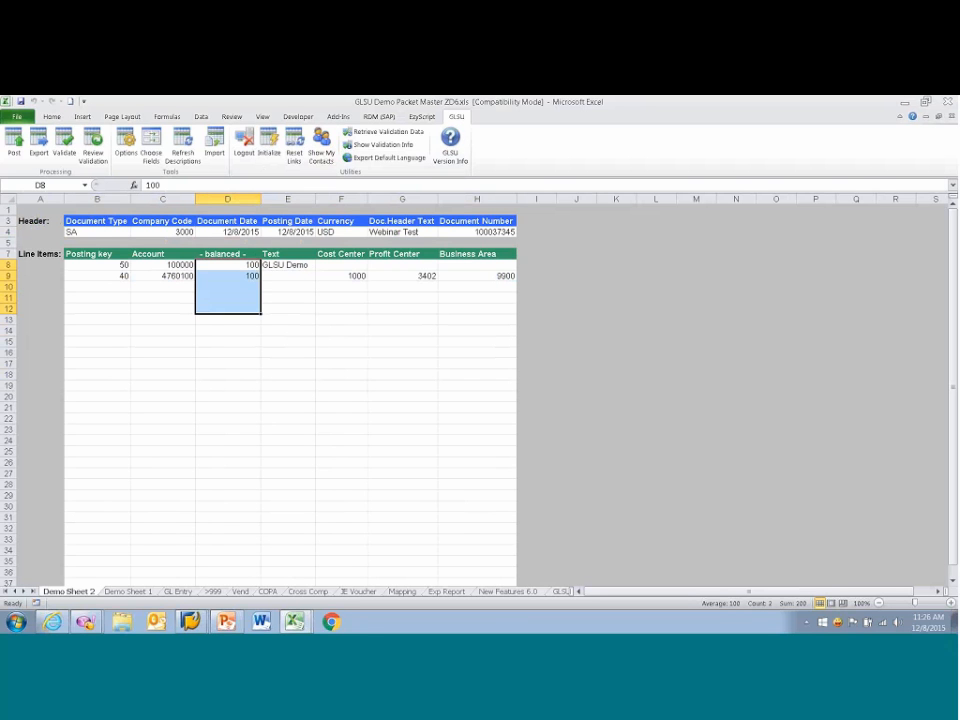
Step: Remove the Business Area detail field from the fields on Demo Sheet 2
{"action": "left_click_drag", "start_coordinate": [477, 265], "coordinate": [478, 472]}
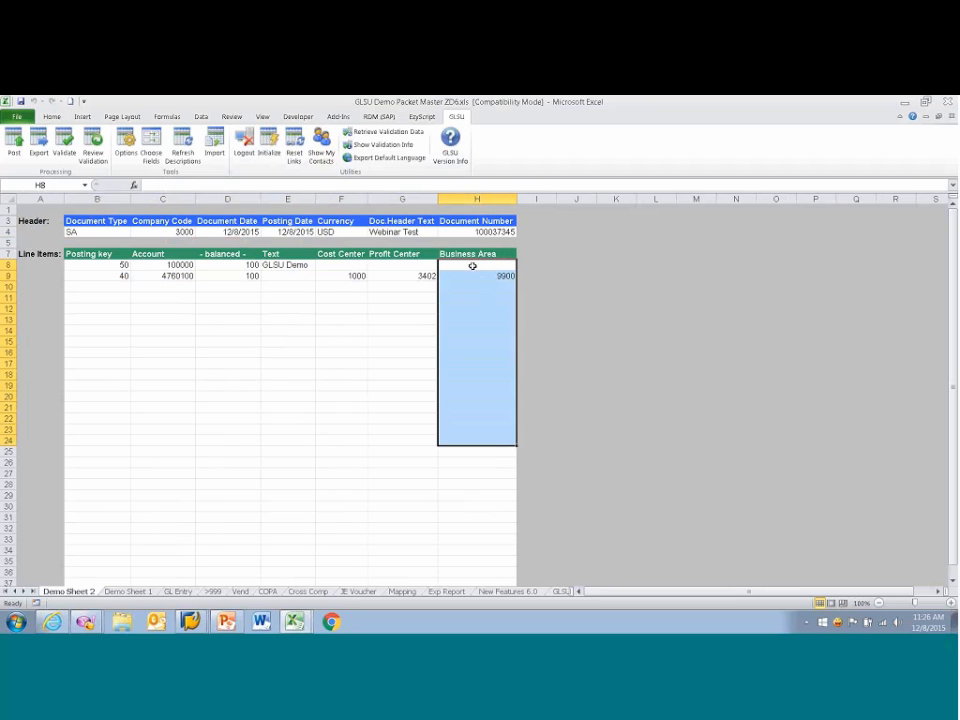
{"action": "left_click", "coordinate": [150, 150]}
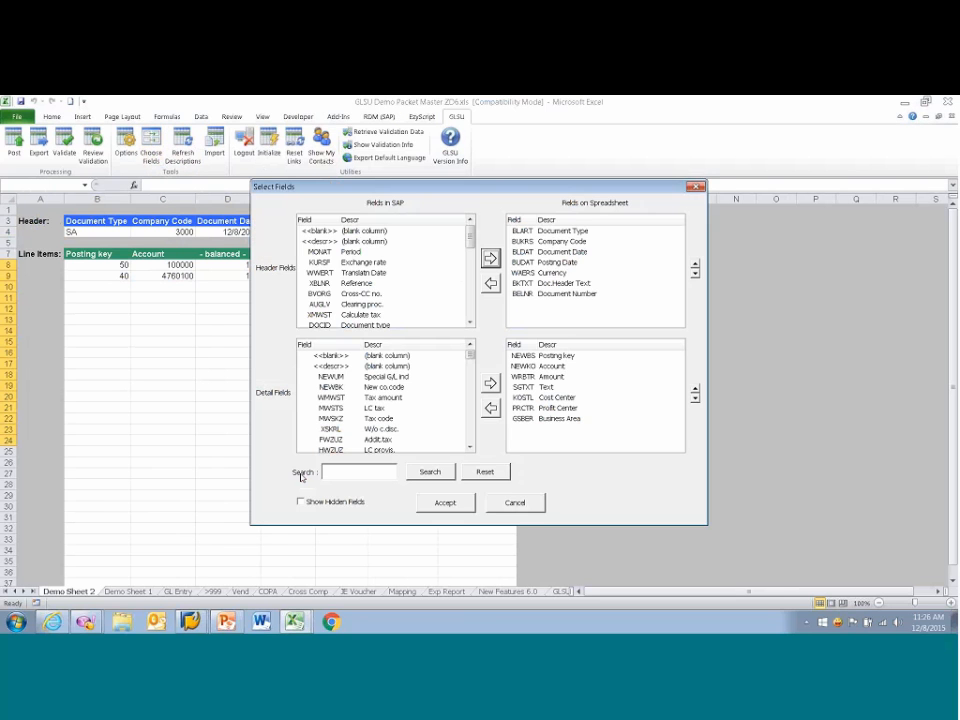
{"action": "double_click", "coordinate": [560, 419]}
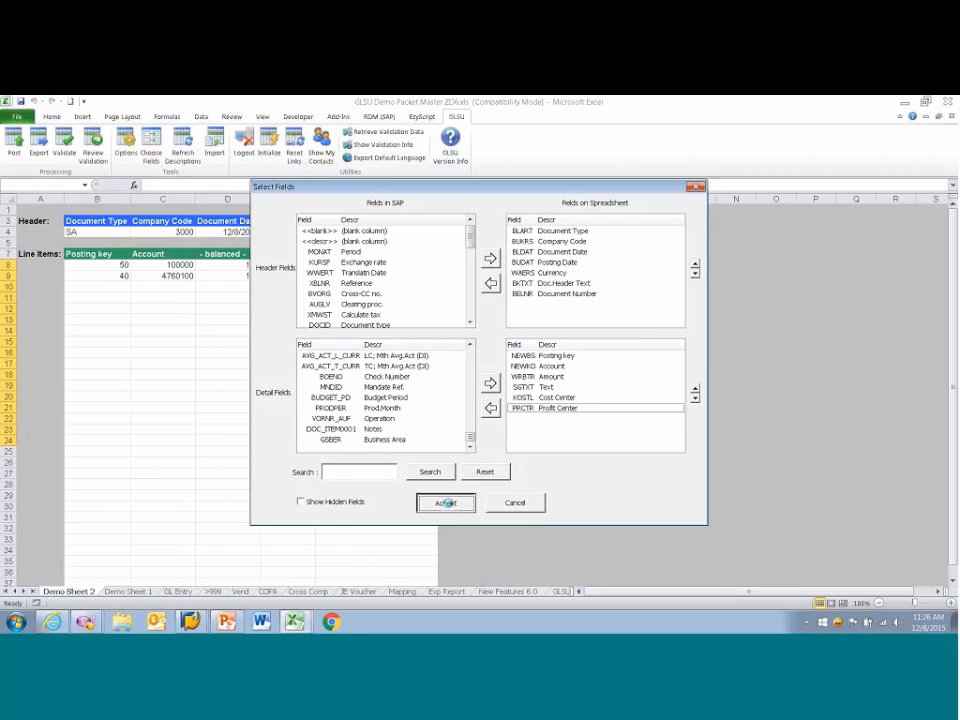
{"action": "left_click", "coordinate": [446, 503]}
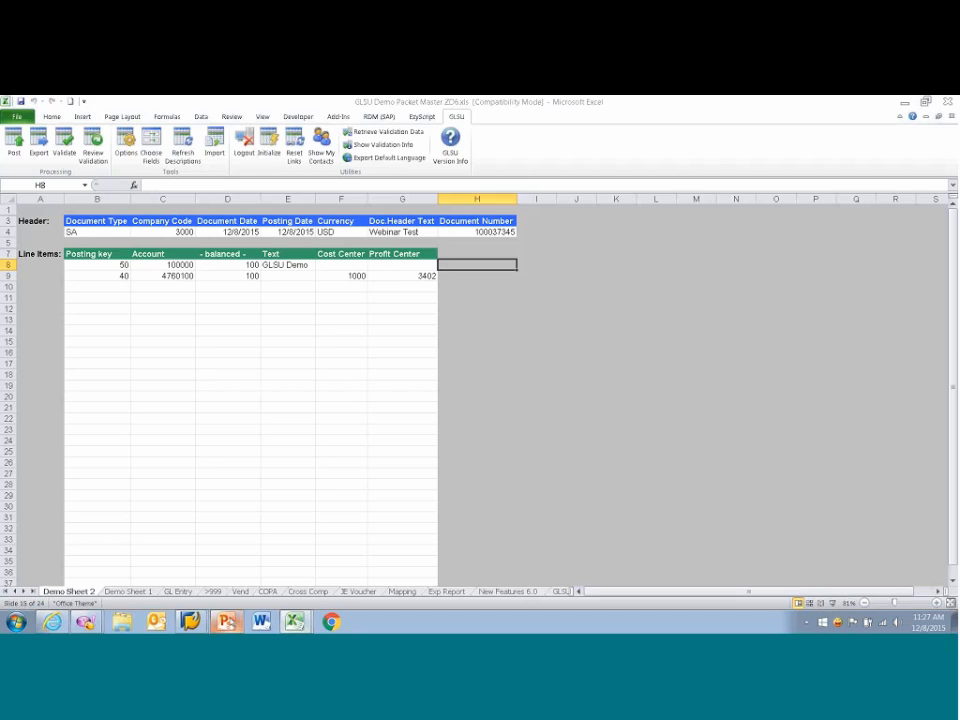
Step: Switch to the Z Option GLSU demo presentation in PowerPoint and start the slide show from the Q&A slide
{"action": "left_click", "coordinate": [227, 622]}
{"action": "left_click", "coordinate": [68, 320]}
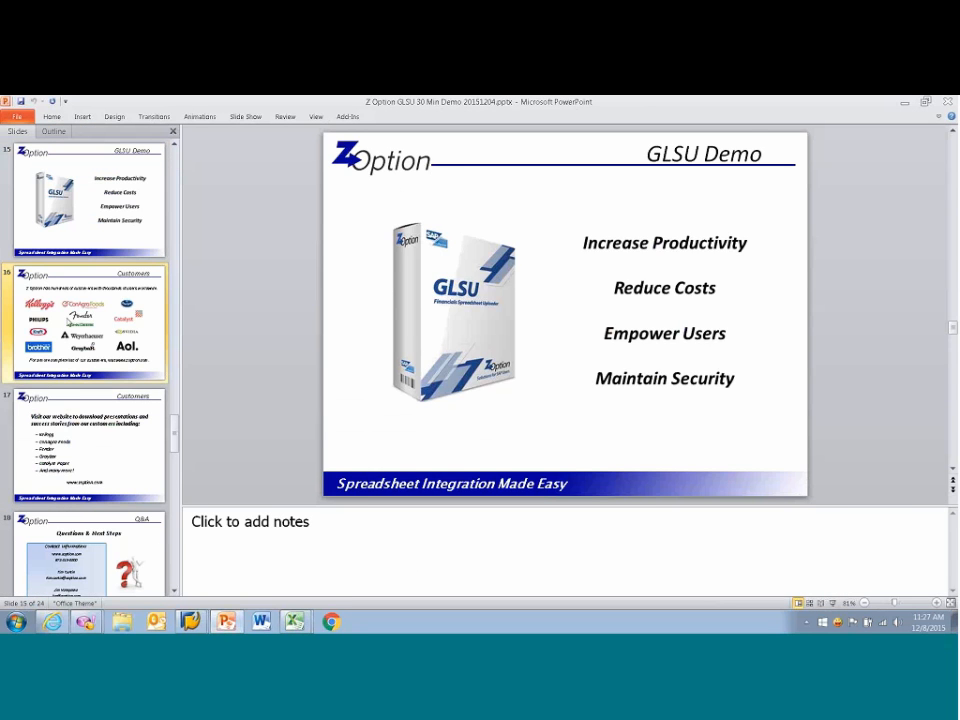
{"action": "key", "text": "Down"}
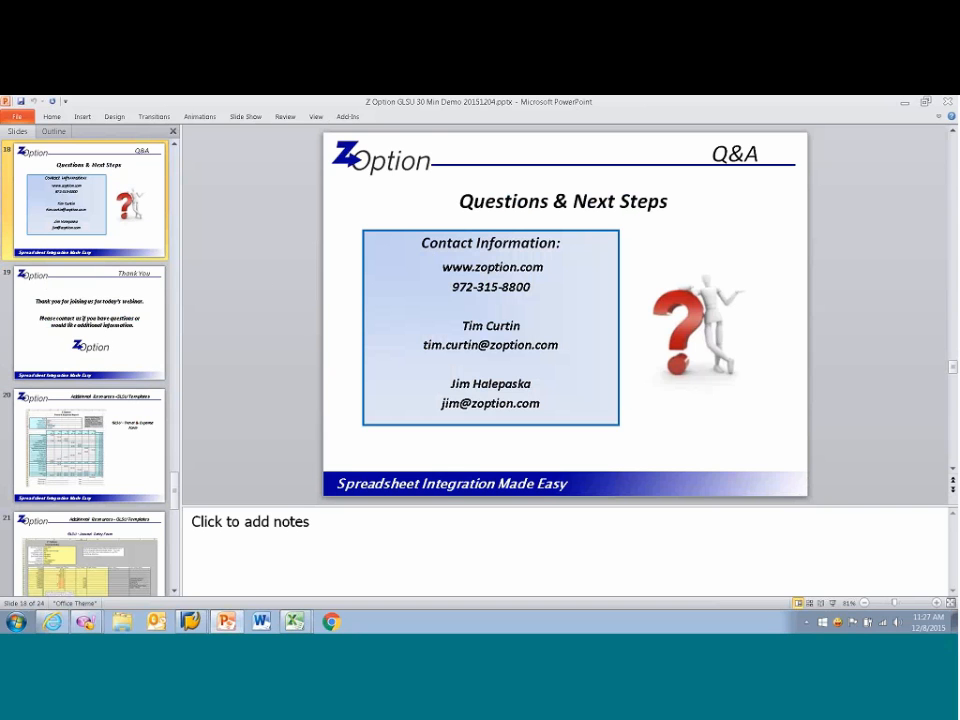
{"action": "left_click", "coordinate": [246, 117]}
{"action": "left_click", "coordinate": [54, 140]}
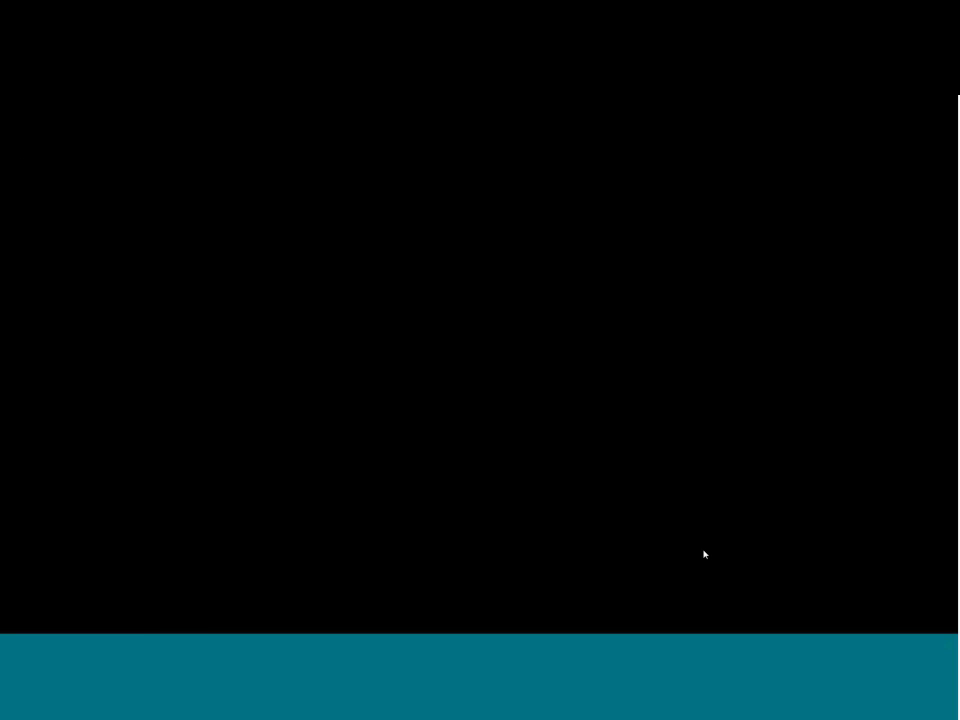